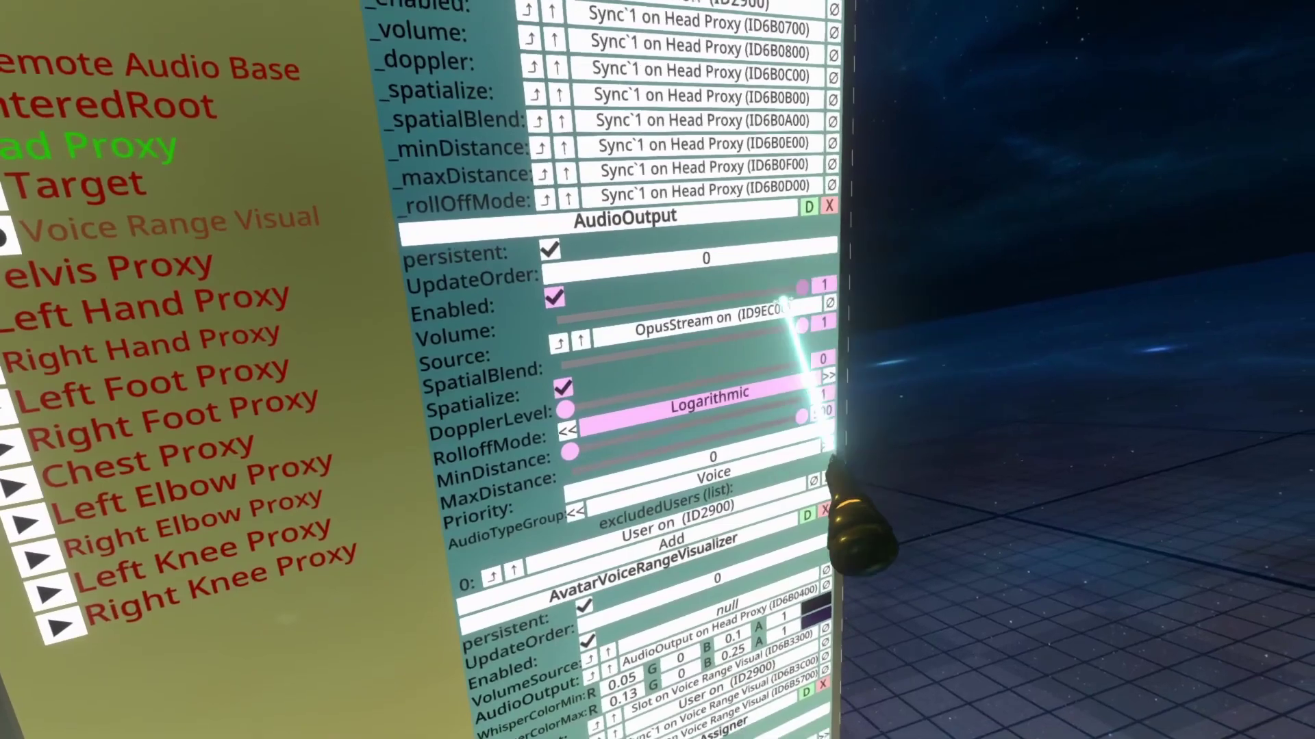
# Create a child slot under Beanie - Parent and rename it Audio
pyautogui.click(554, 297)
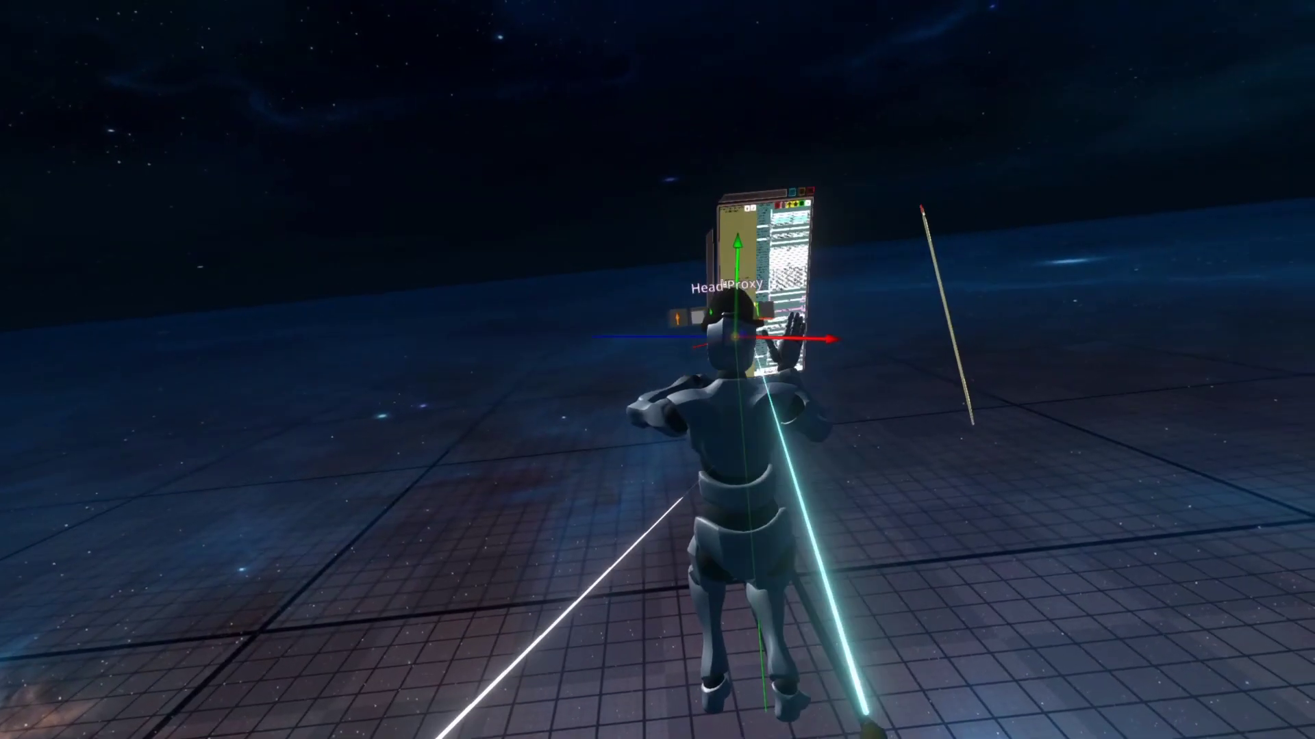
pyautogui.moveTo(721, 493); pyautogui.dragTo(602, 434)
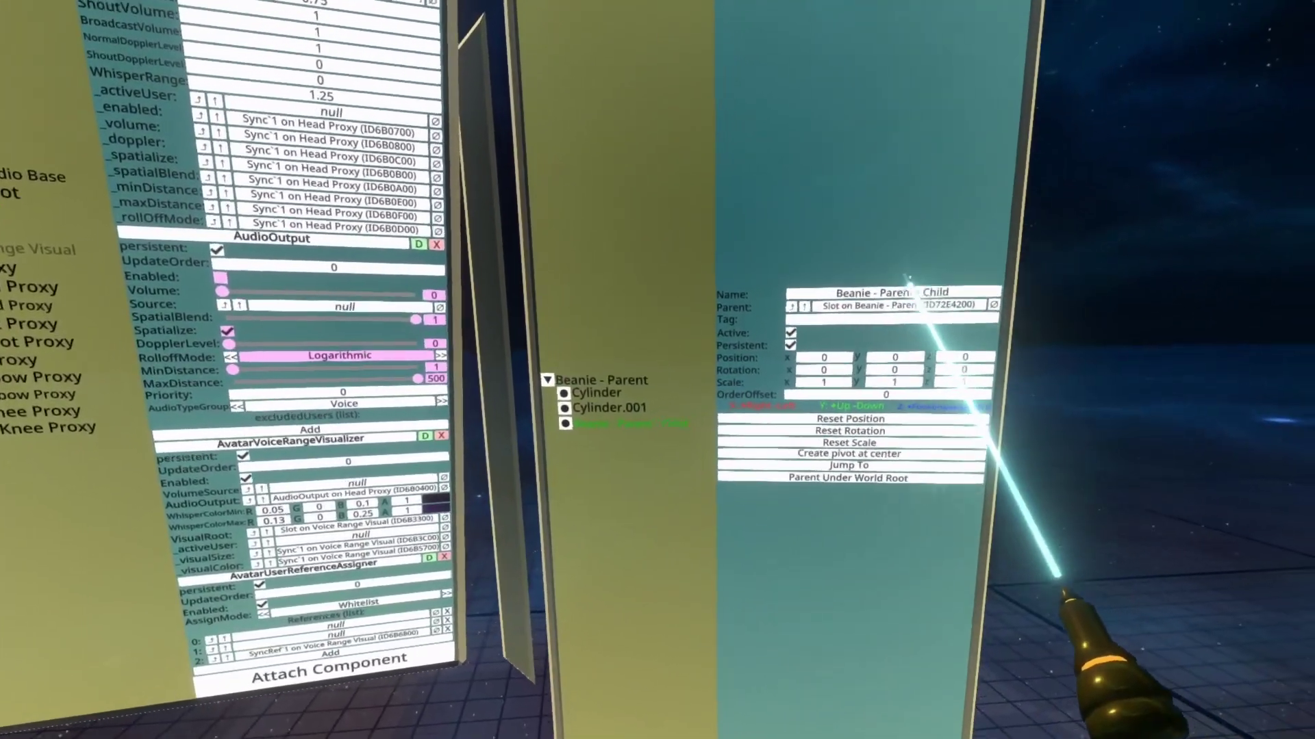
pyautogui.press('BackSpace')
pyautogui.press('BackSpace')
pyautogui.press('BackSpace')
pyautogui.press('BackSpace')
pyautogui.write('Audio')
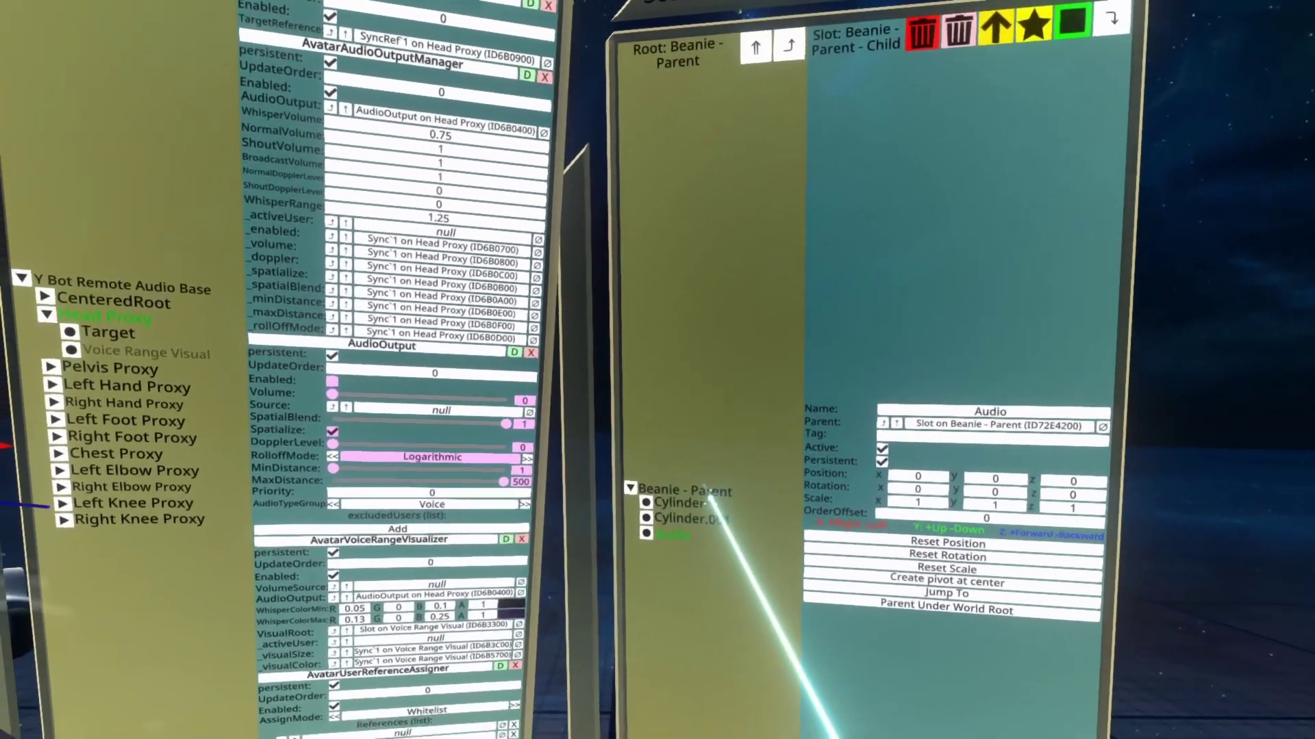
# Duplicate the AvatarAudioOutputManager, AudioOutput, AvatarVoiceRangeVisualizer, AvatarUserReferenceAssigner and AvatarVoiceSourceAssigner components from Head Proxy onto the Audio slot
pyautogui.click(712, 500)
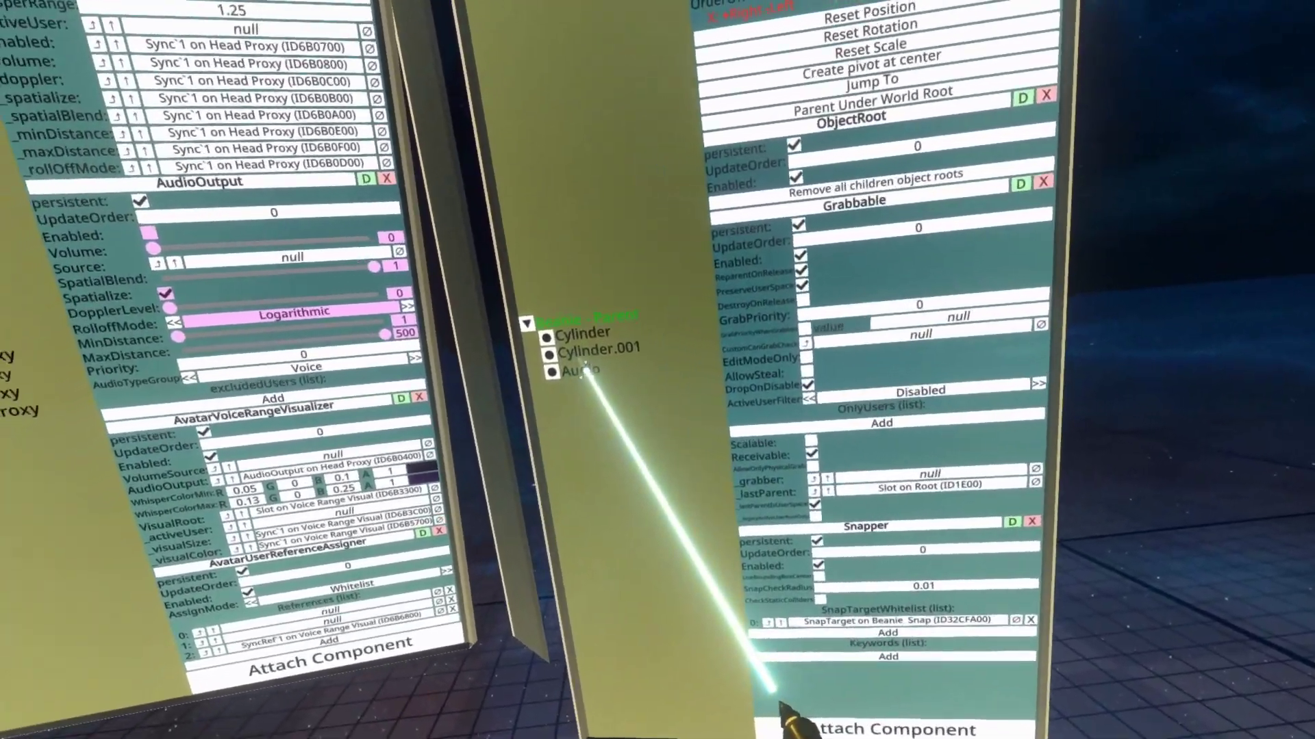
pyautogui.click(510, 466)
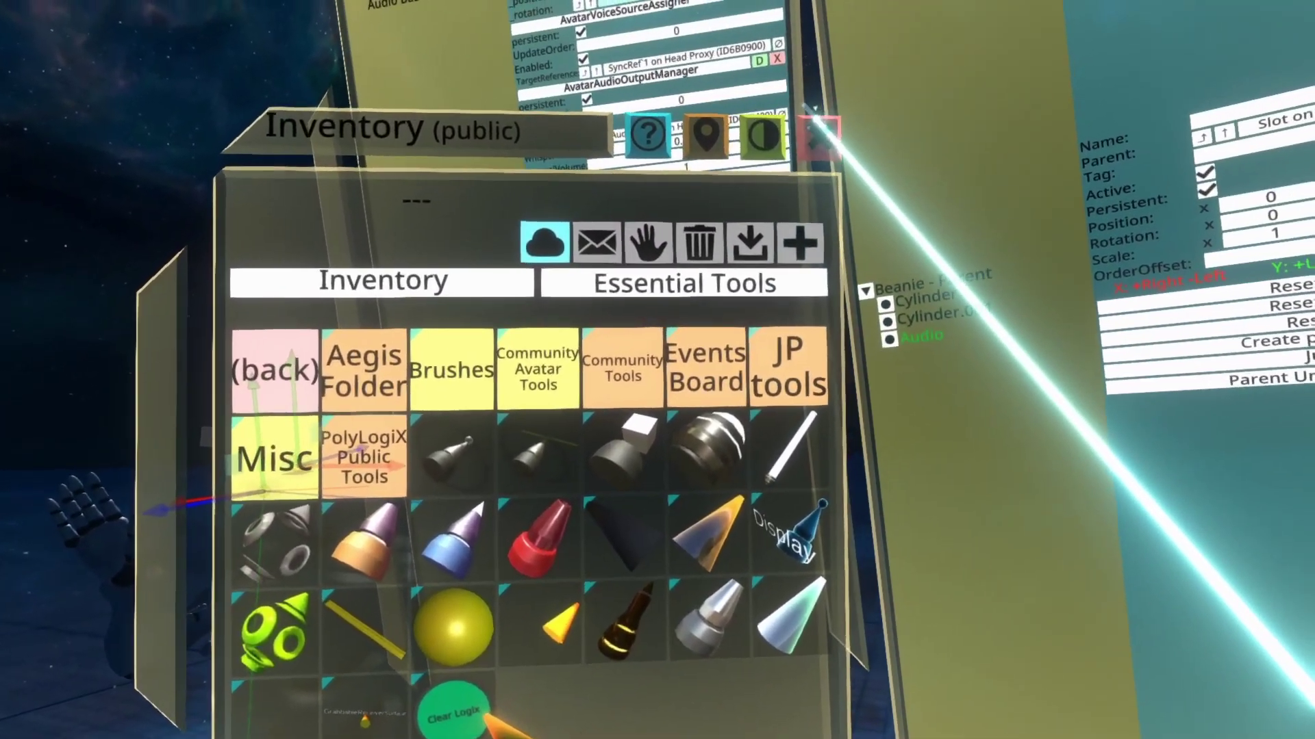
pyautogui.click(949, 52)
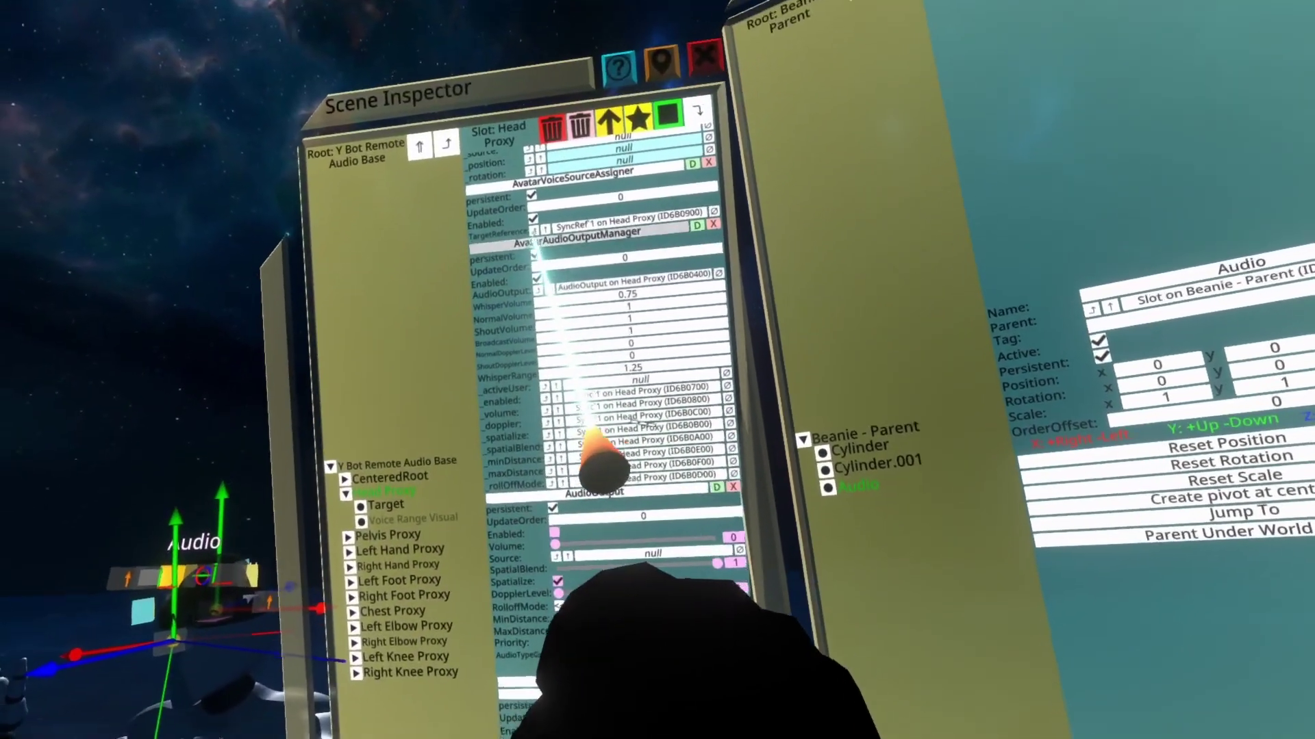
pyautogui.moveTo(556, 195); pyautogui.dragTo(575, 399)
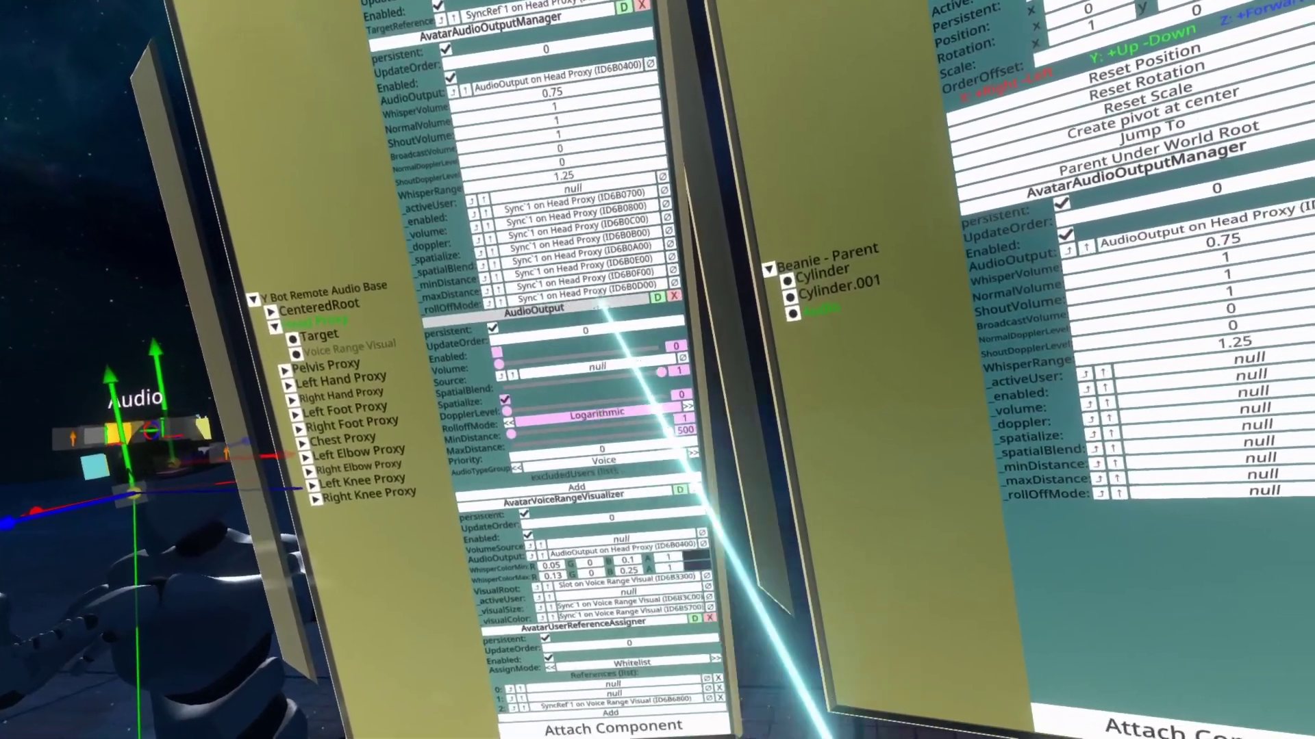
pyautogui.moveTo(599, 306); pyautogui.dragTo(667, 72)
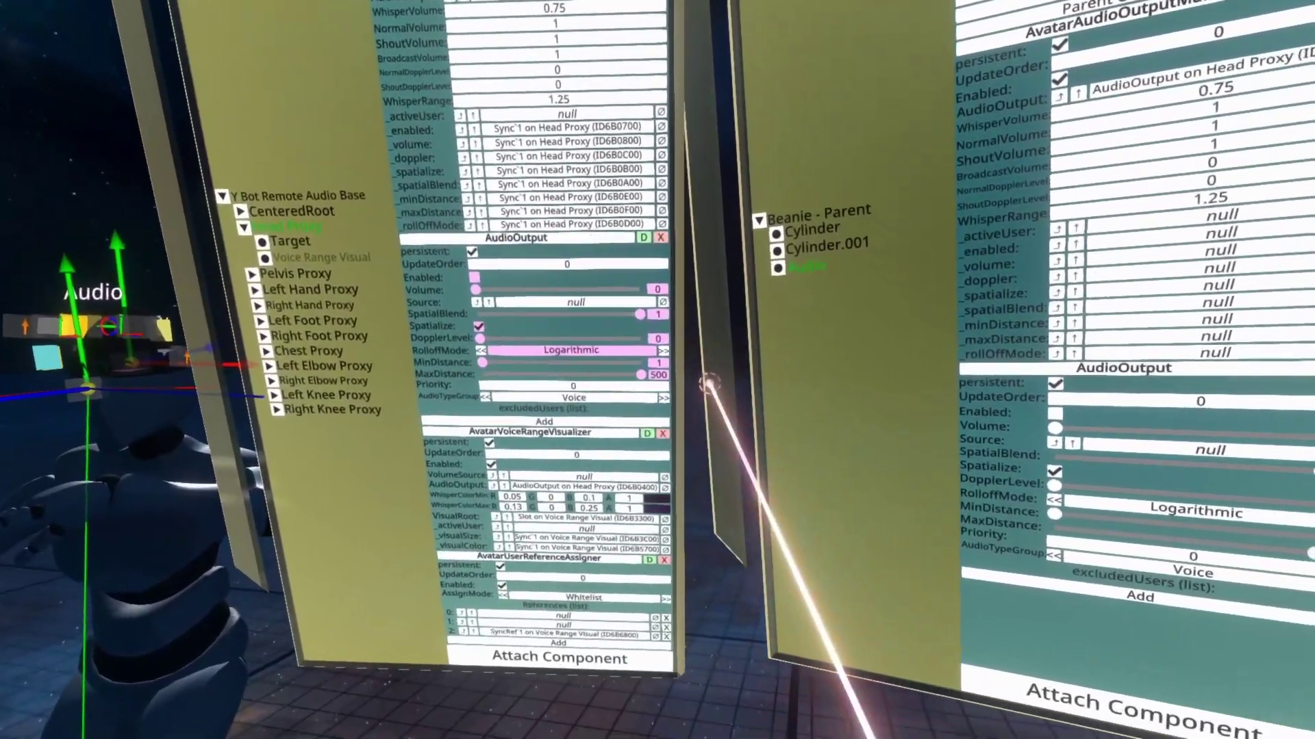
pyautogui.moveTo(708, 385); pyautogui.dragTo(575, 323)
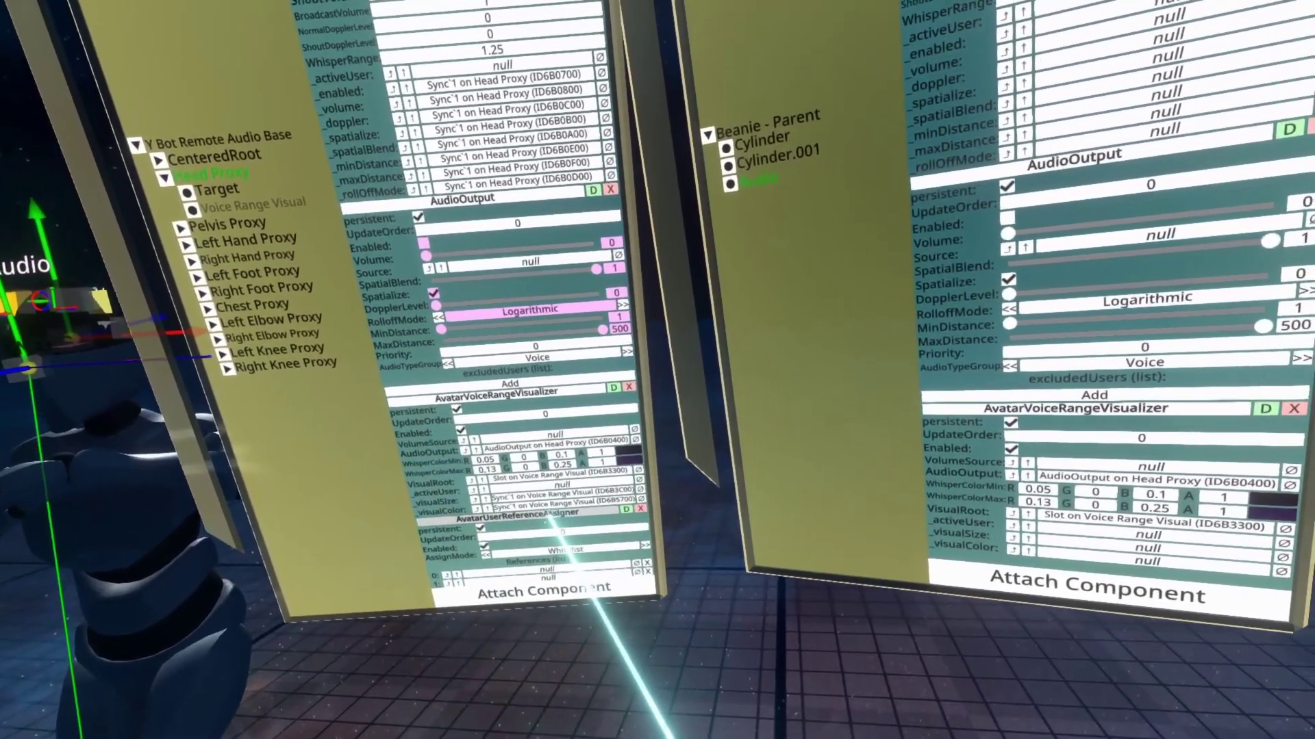
pyautogui.moveTo(548, 511); pyautogui.dragTo(488, 258)
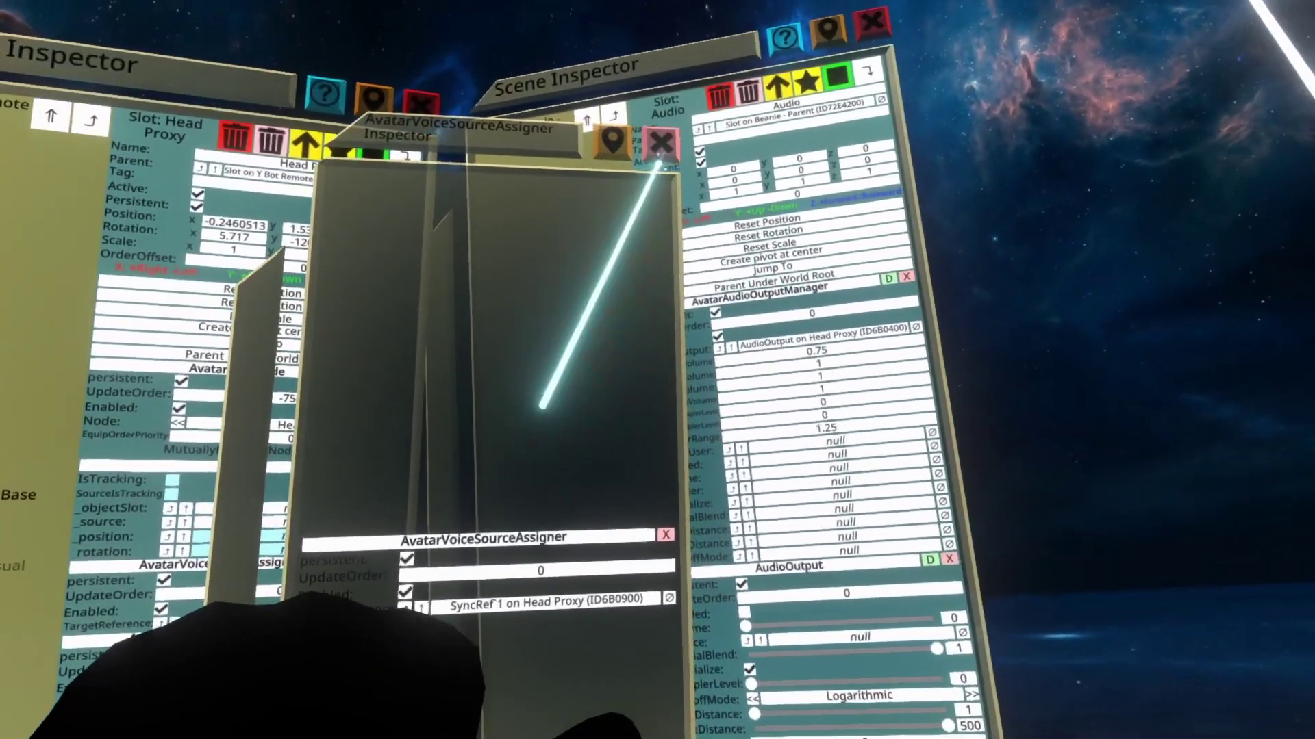
pyautogui.click(662, 145)
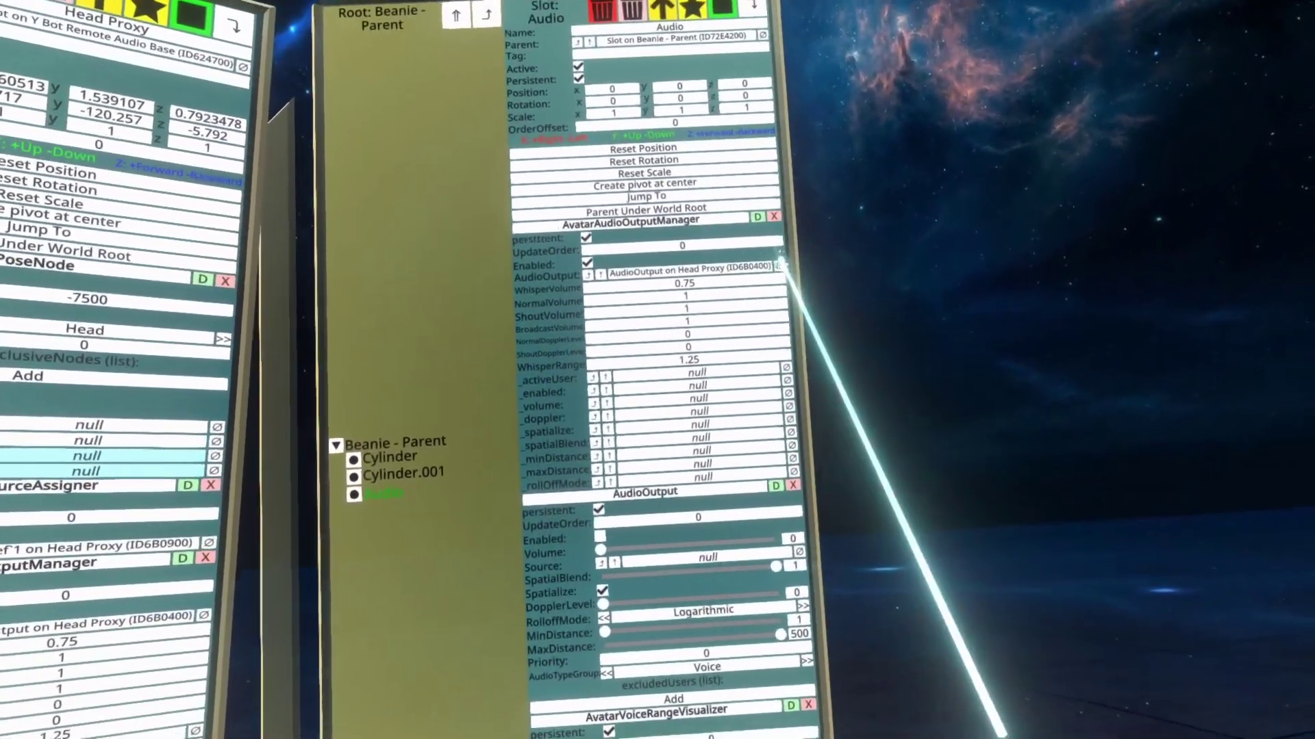
# Link the Audio slot's AvatarAudioOutputManager to its AudioOutput component and to that component's enabled, volume, doppler, spatialize, blend, distance and rolloff fields
pyautogui.click(779, 267)
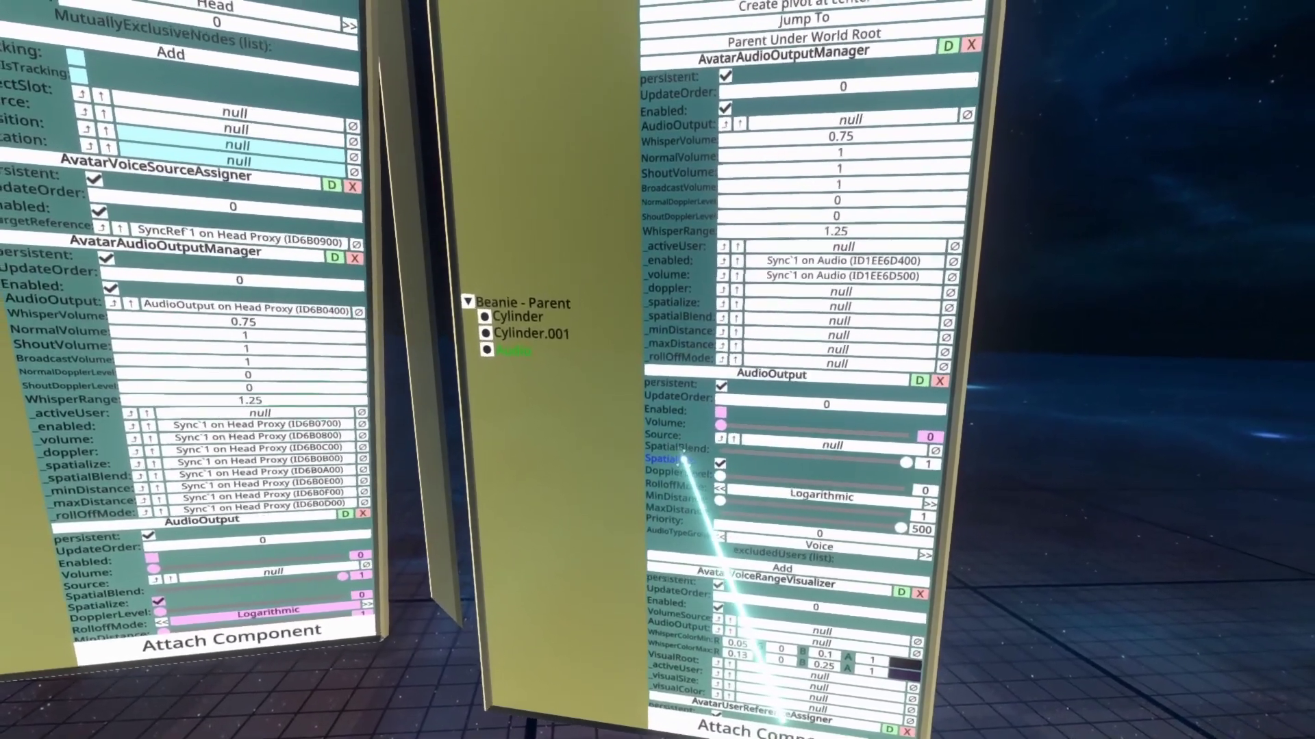
pyautogui.moveTo(681, 459); pyautogui.dragTo(734, 312)
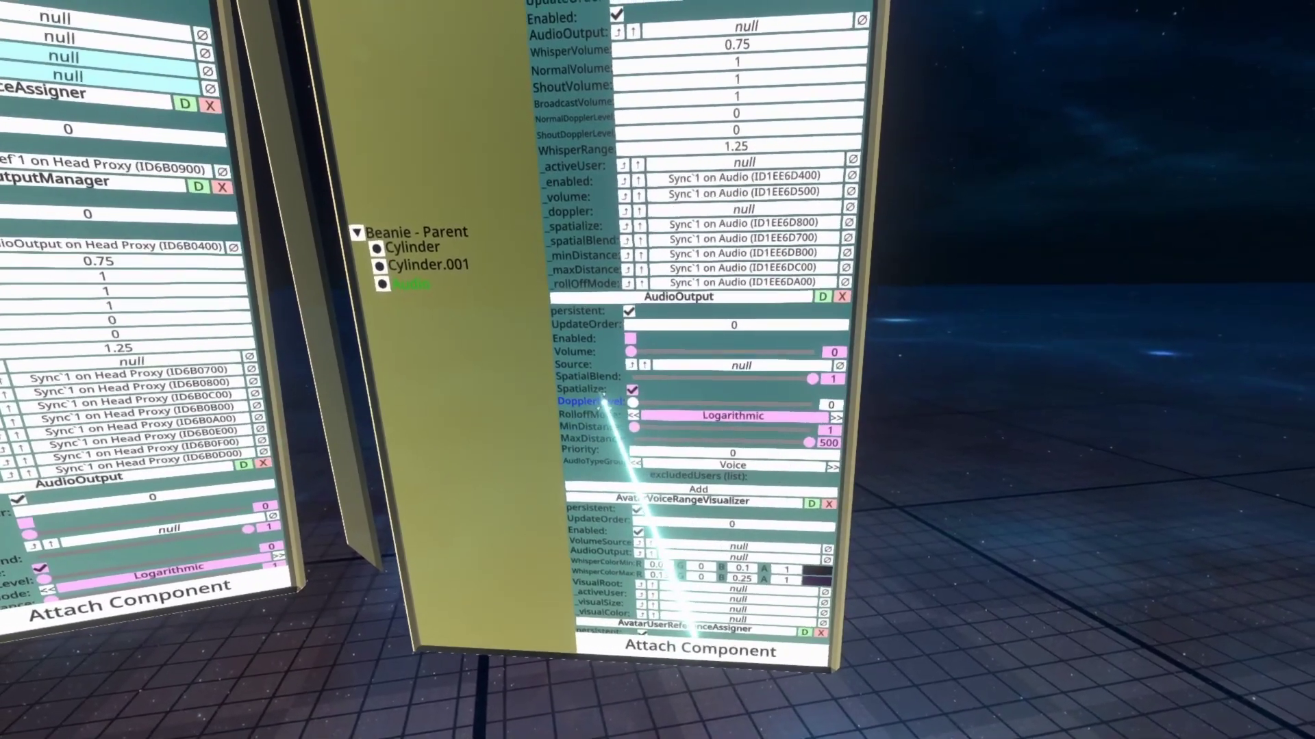
pyautogui.moveTo(593, 404); pyautogui.dragTo(715, 438)
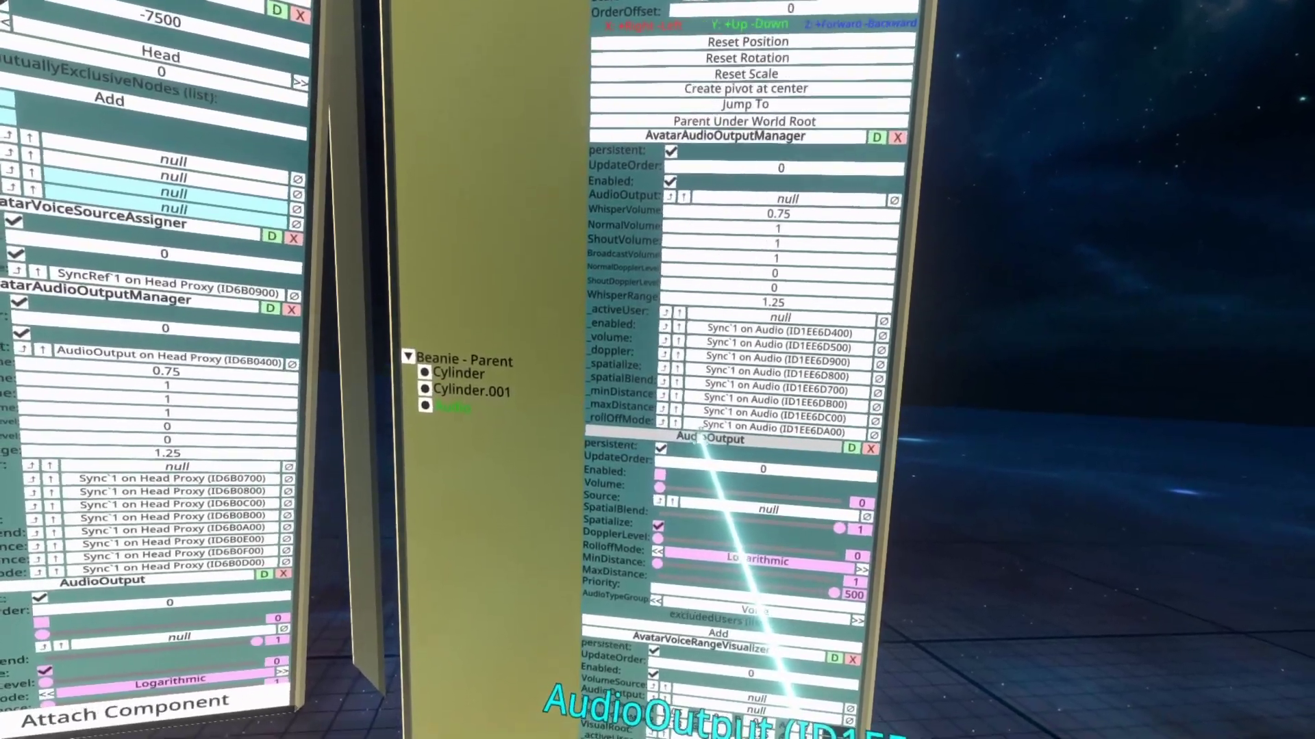
pyautogui.moveTo(702, 438); pyautogui.dragTo(757, 249)
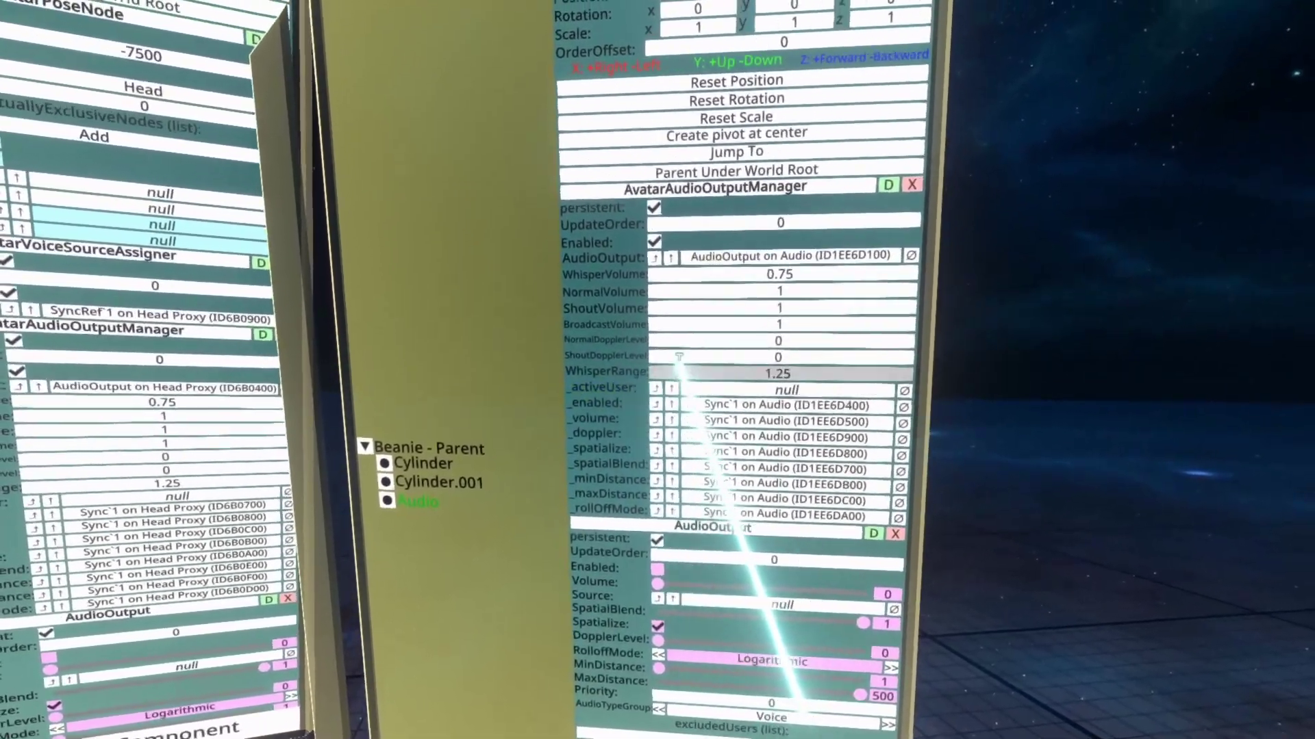
pyautogui.scroll(-4, 670, 358)
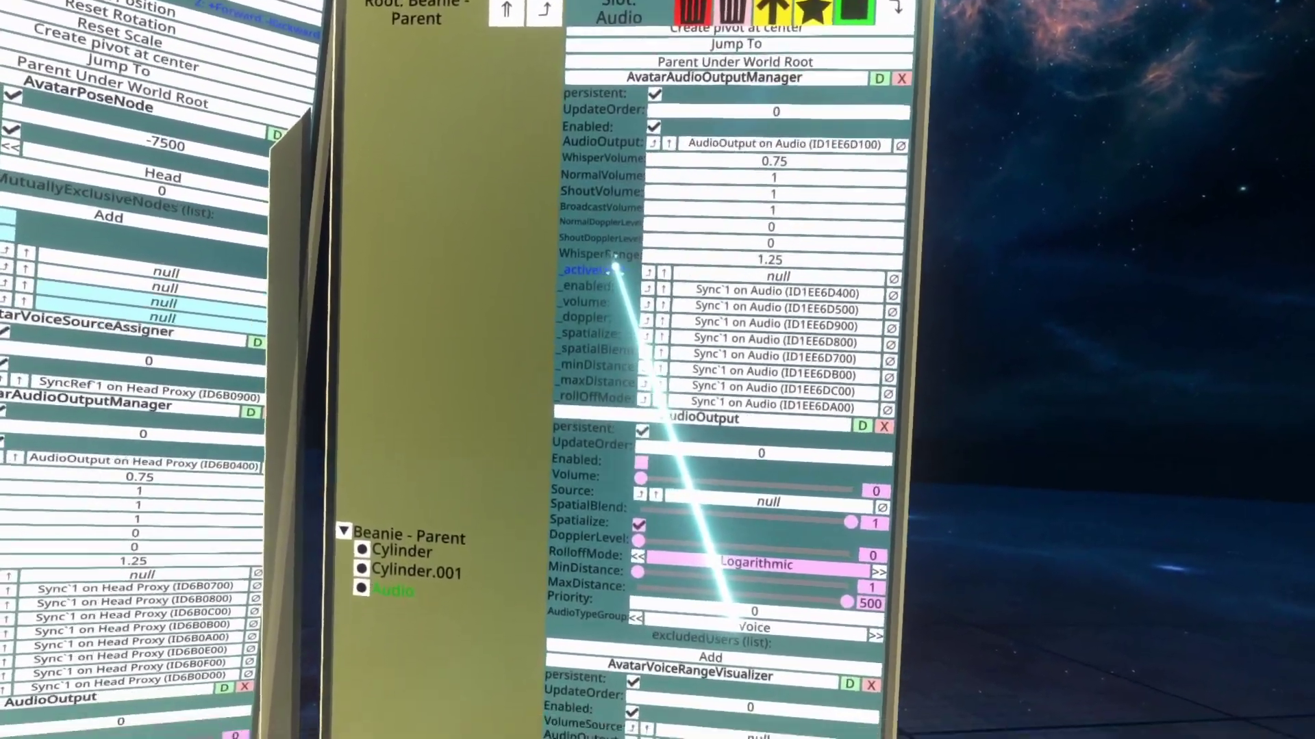
# Link the AvatarVoiceRangeVisualizer's VolumeSource and AudioOutput to the Audio slot's AudioOutput, and add its _activeUser as a second AvatarUserReferenceAssigner reference
pyautogui.moveTo(590, 314); pyautogui.dragTo(705, 535)
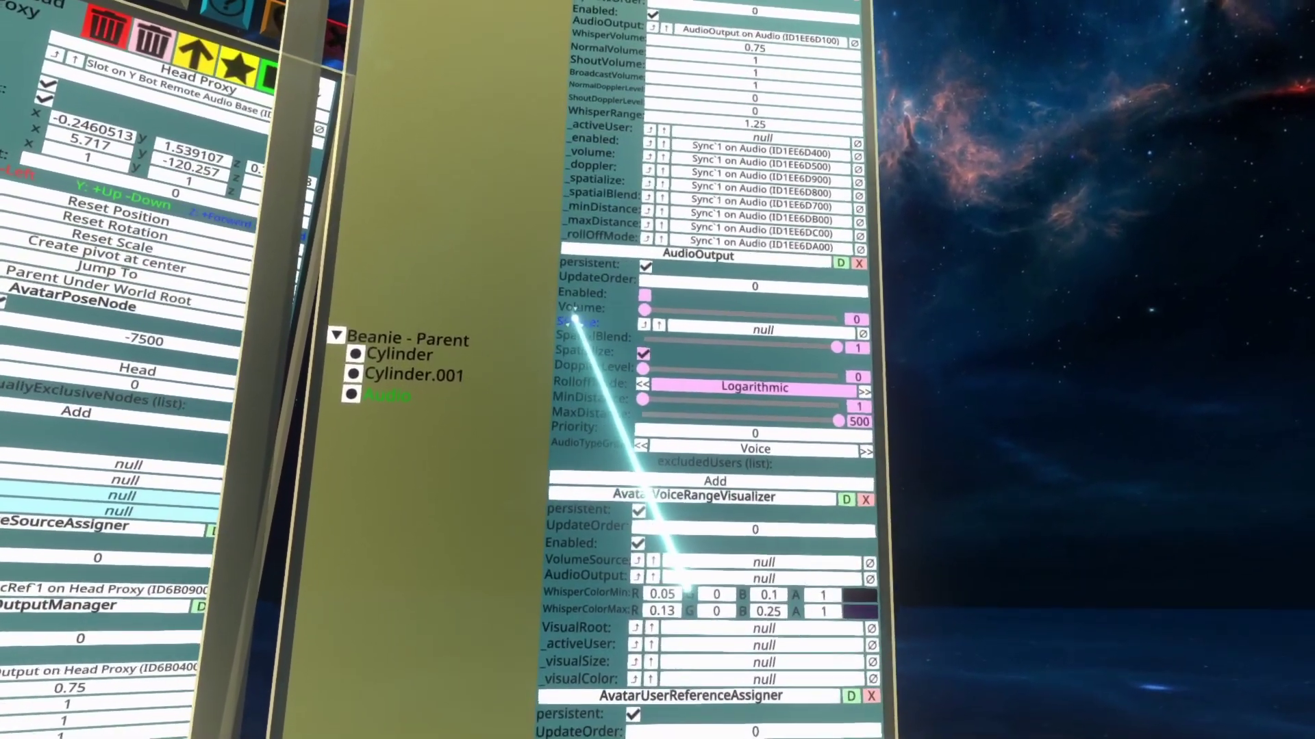
pyautogui.moveTo(568, 308); pyautogui.dragTo(609, 454)
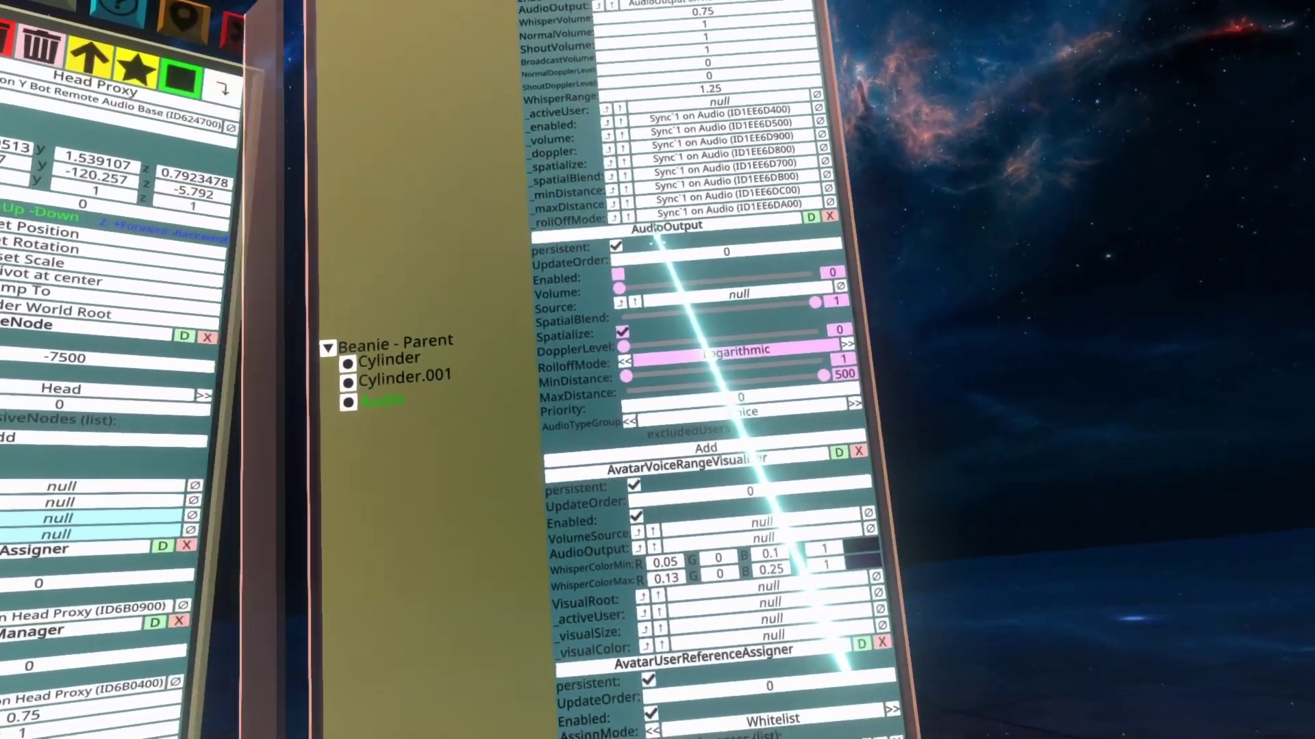
pyautogui.moveTo(624, 247); pyautogui.dragTo(692, 446)
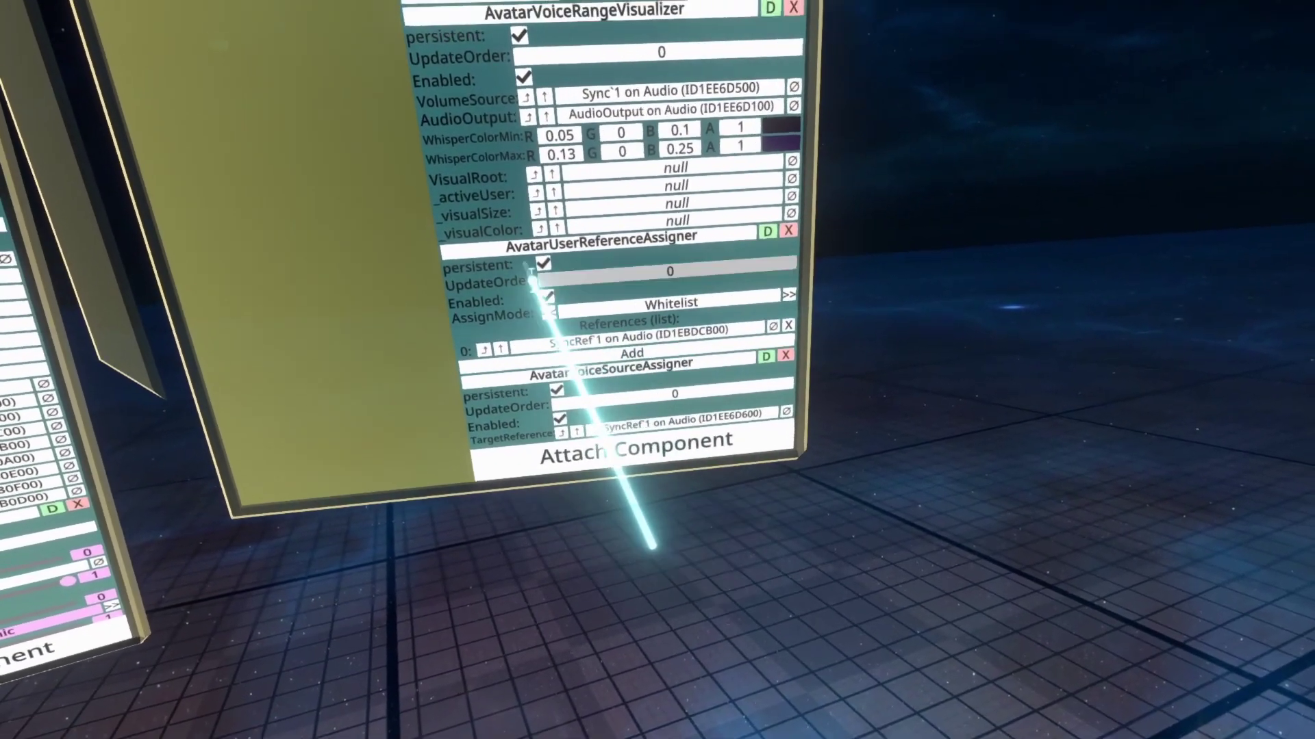
pyautogui.click(634, 381)
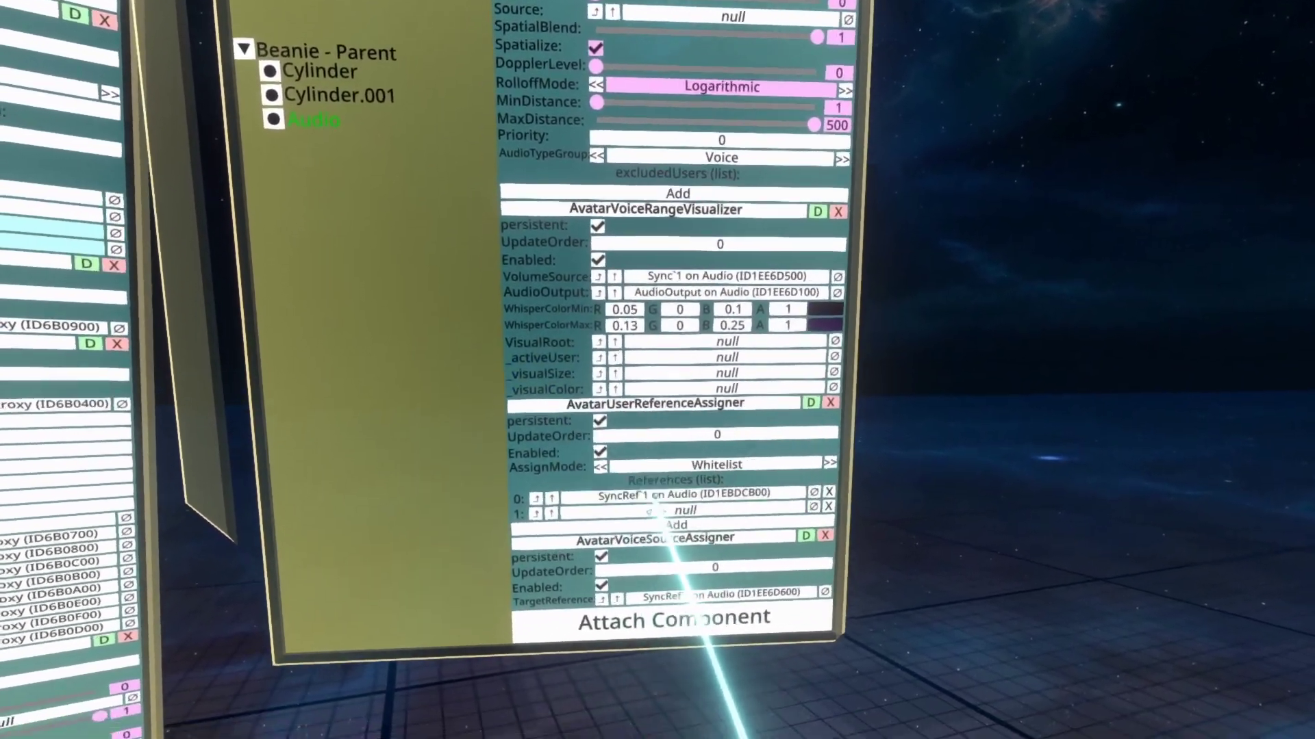
pyautogui.moveTo(654, 508); pyautogui.dragTo(678, 510)
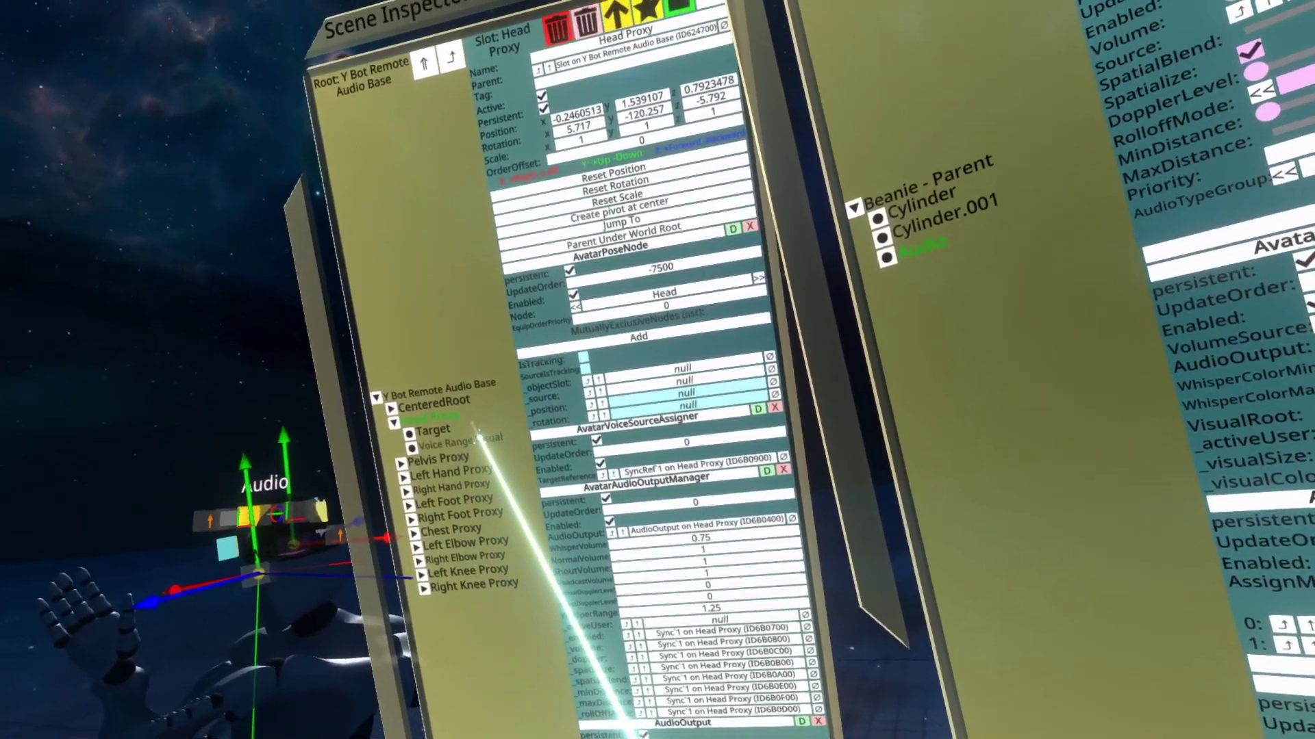
# Duplicate Head Proxy's Voice Range Visual slot and parent the copy under the Audio slot
pyautogui.click(522, 417)
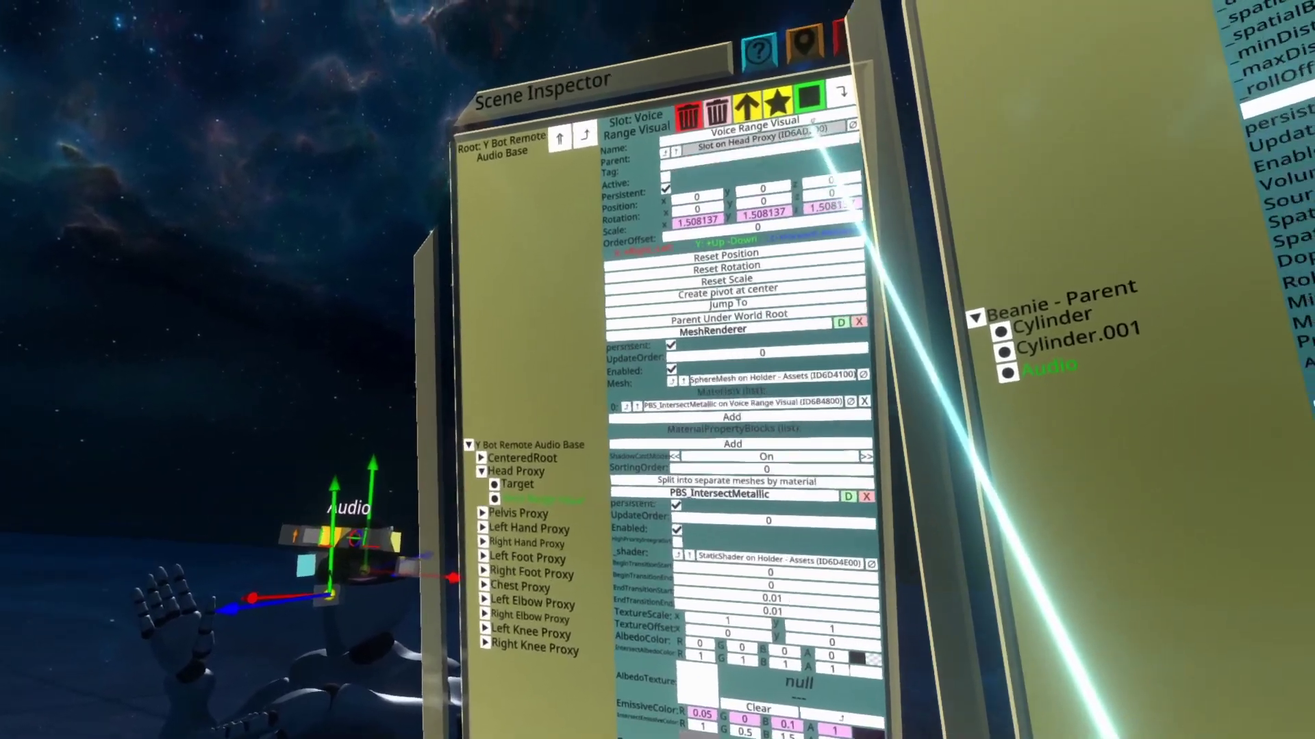
pyautogui.click(812, 94)
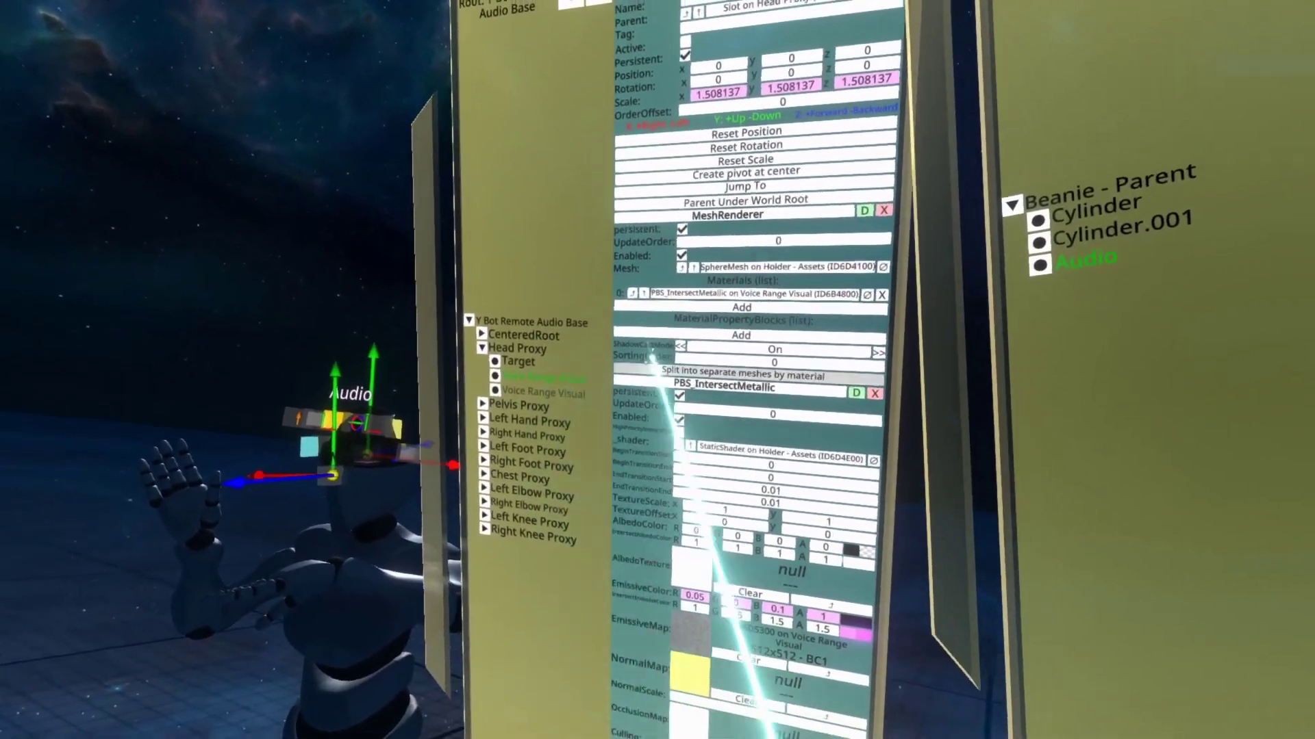
pyautogui.moveTo(651, 356); pyautogui.dragTo(861, 311)
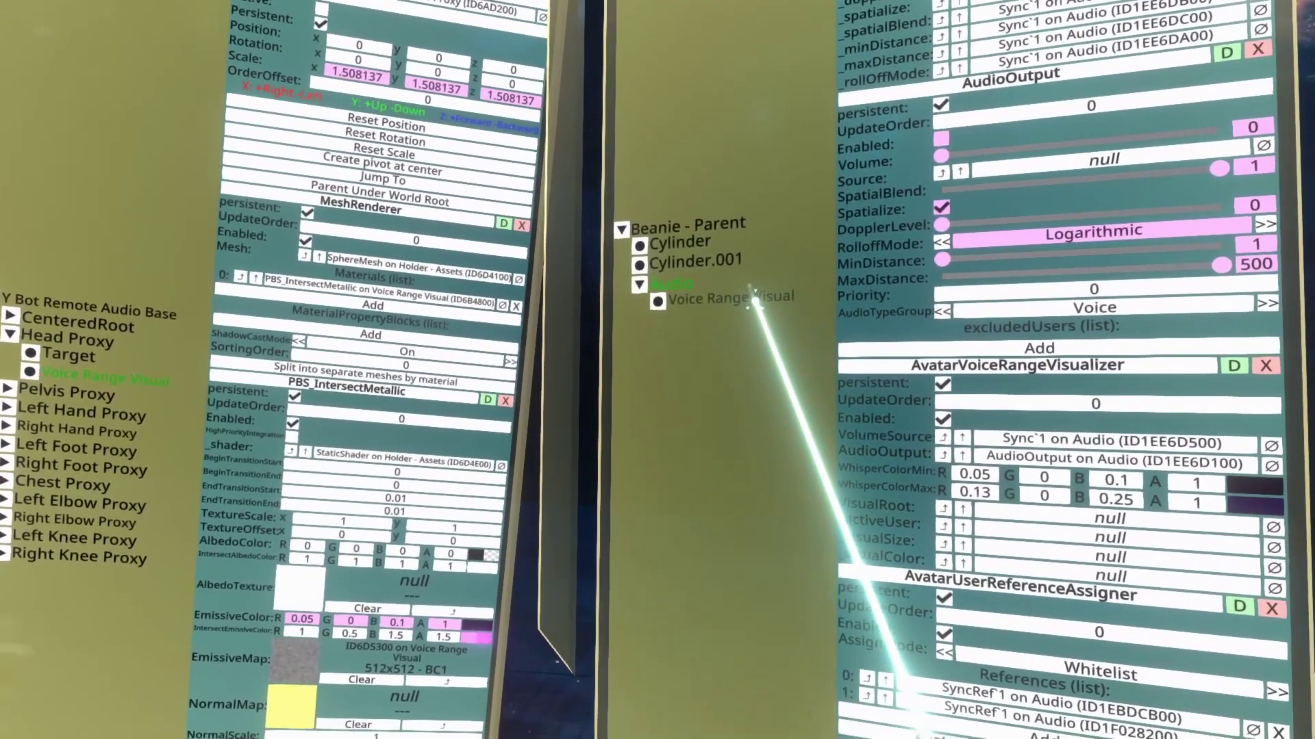
pyautogui.click(637, 313)
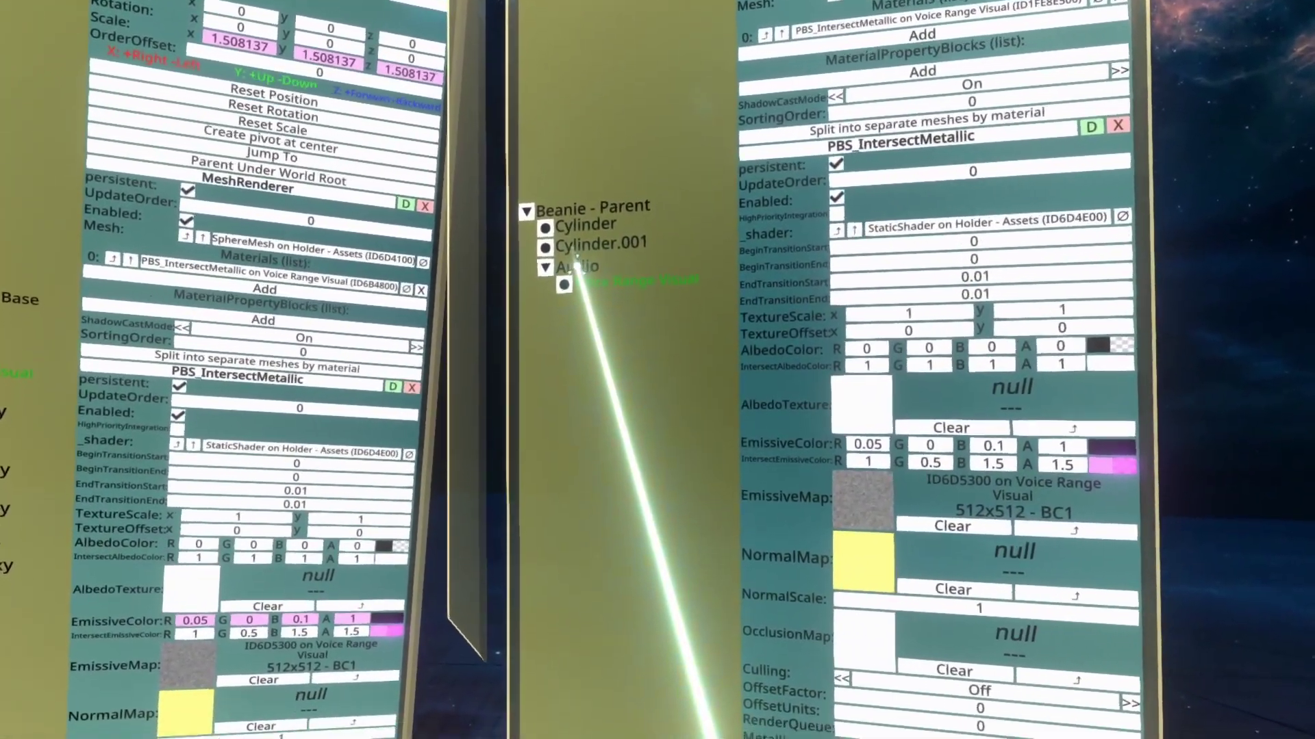
# Open the copied Voice Range Visual in its own inspector and assign that slot as the AvatarVoiceRangeVisualizer's VisualRoot
pyautogui.click(498, 406)
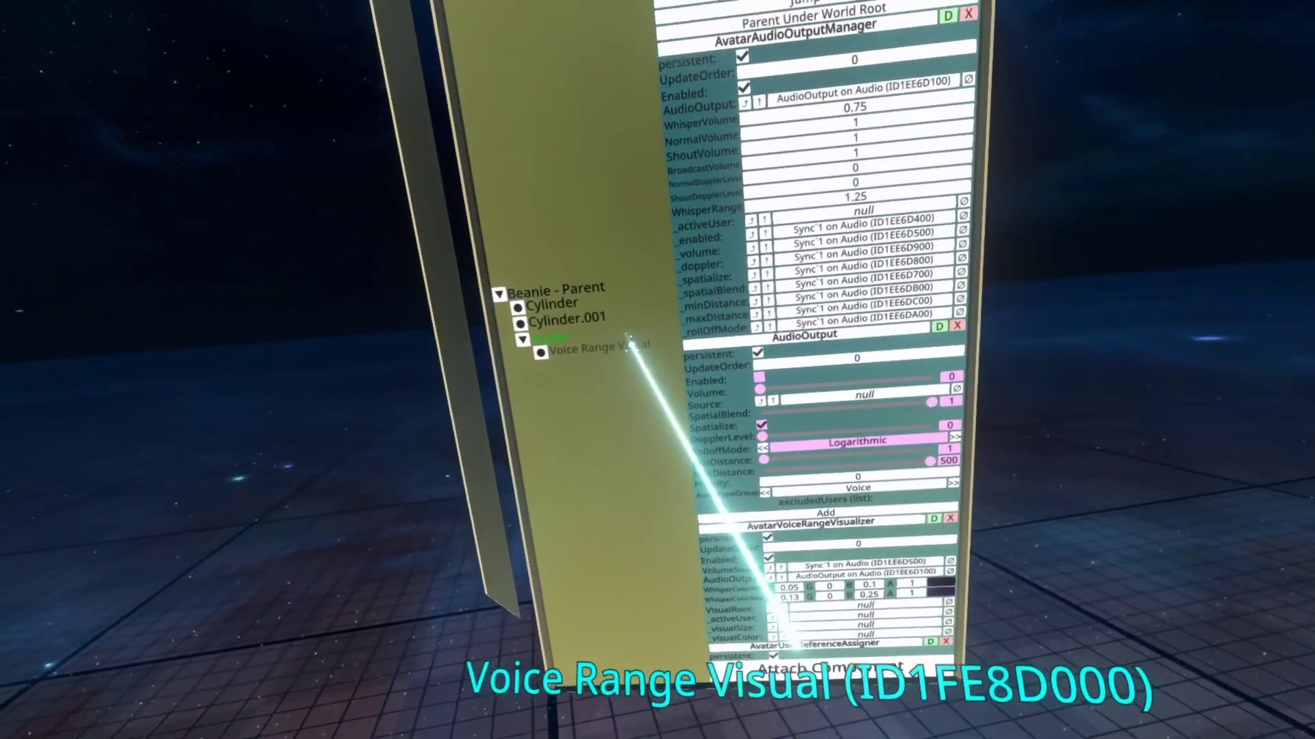
pyautogui.moveTo(629, 348); pyautogui.dragTo(1042, 132)
pyautogui.click(1042, 132)
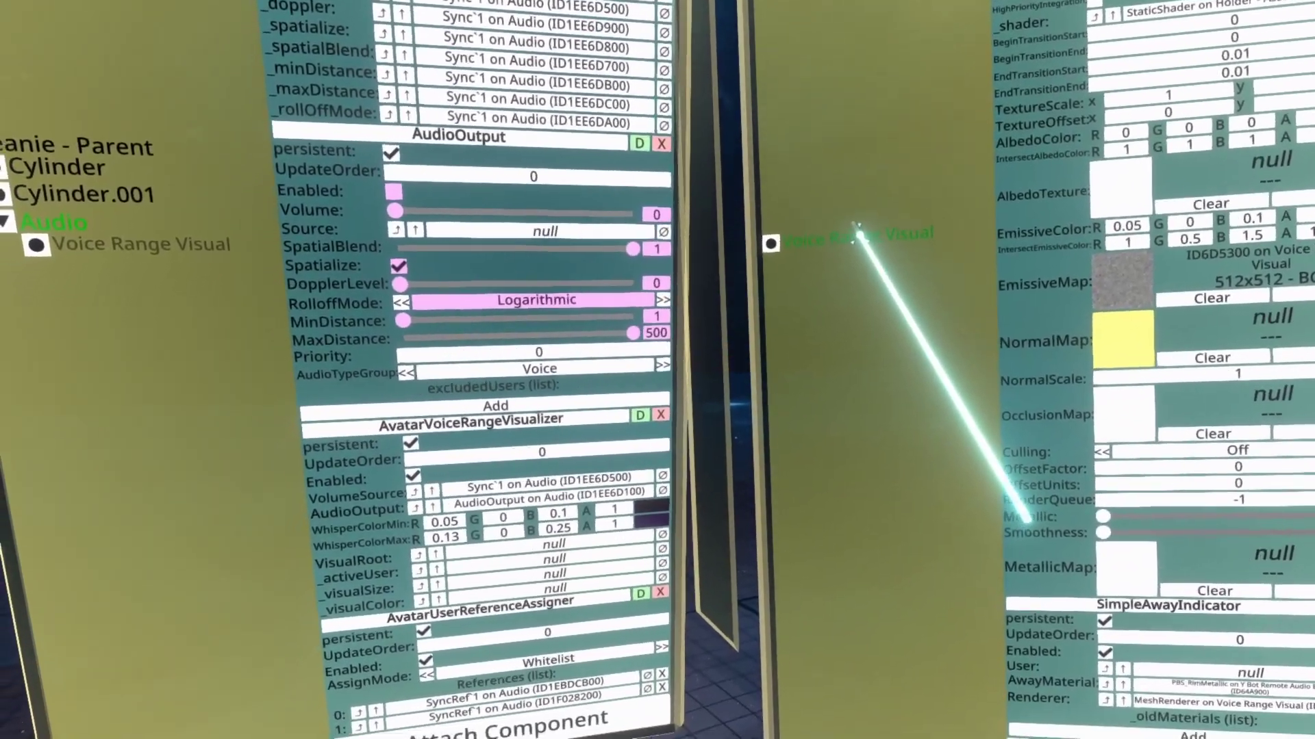
pyautogui.moveTo(856, 226); pyautogui.dragTo(575, 54)
pyautogui.moveTo(893, 606); pyautogui.dragTo(582, 471)
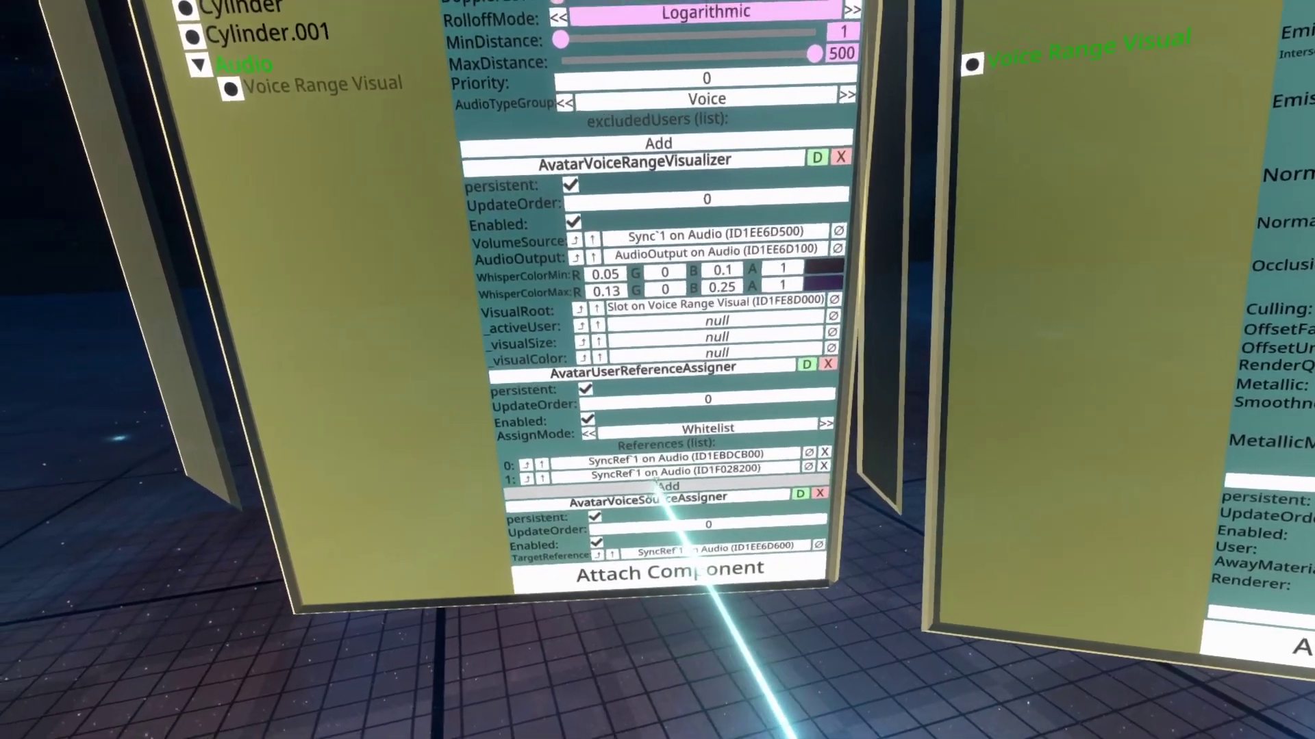
pyautogui.click(660, 486)
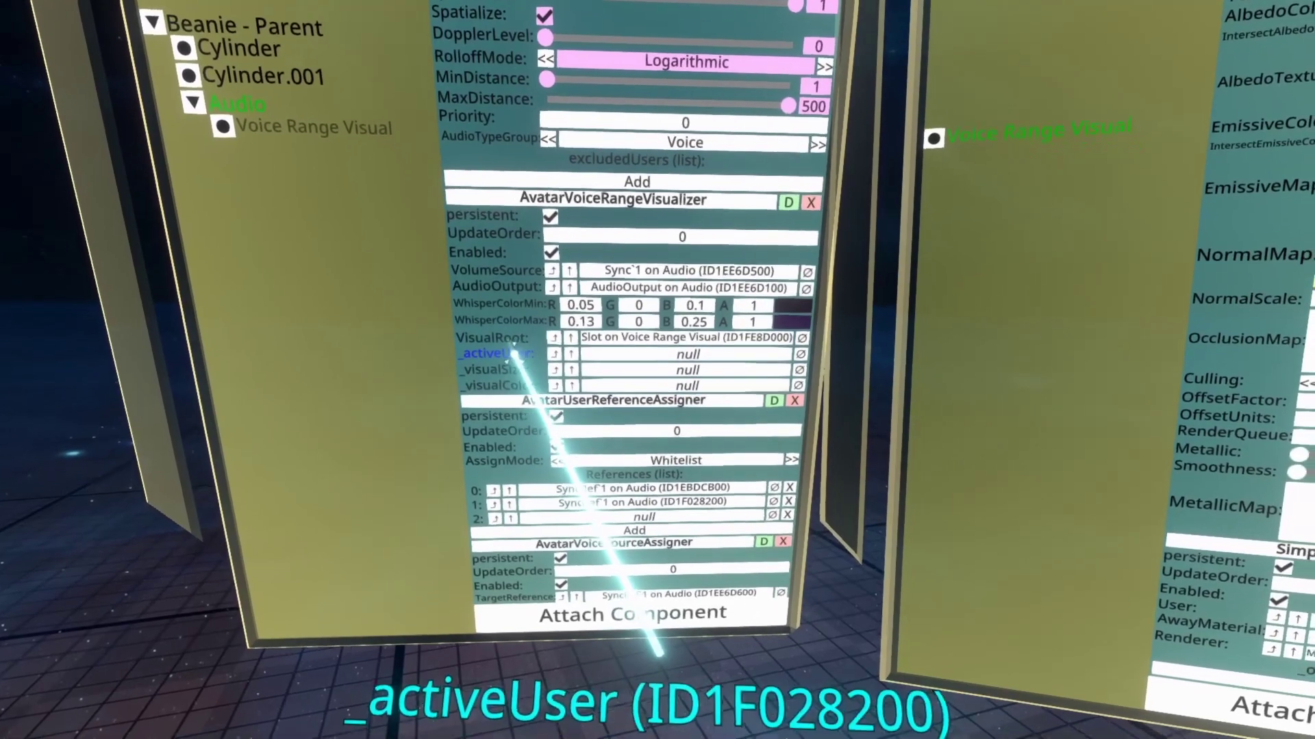
pyautogui.click(637, 506)
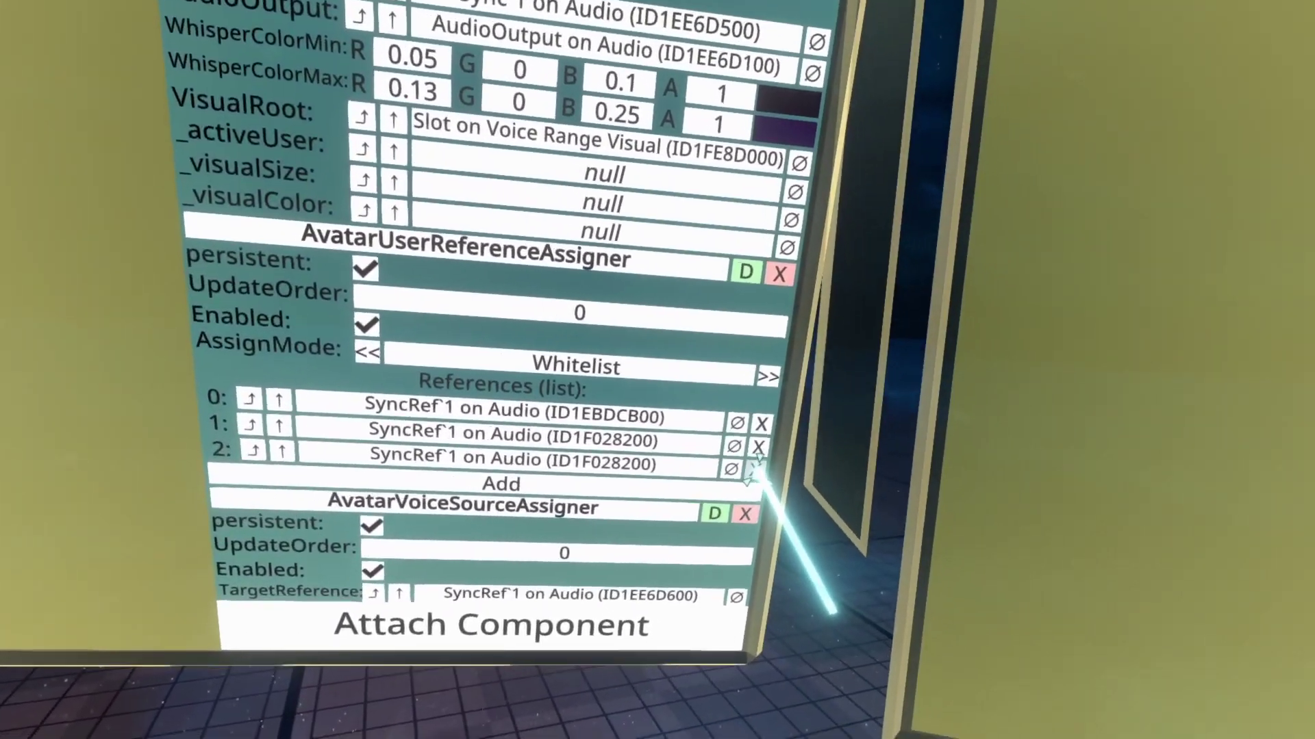
pyautogui.click(802, 472)
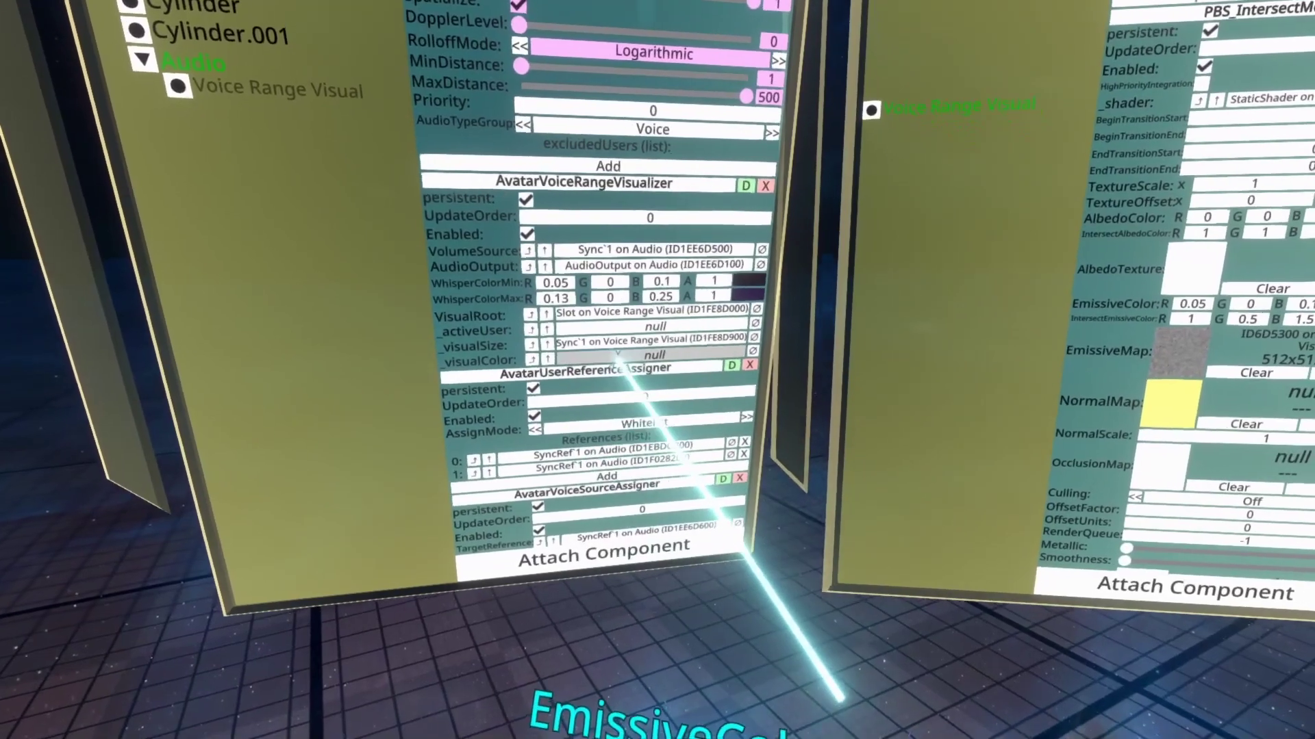
# Link the AvatarVoiceRangeVisualizer's _visualSize and _visualColor to the copied Voice Range Visual's Scale and EmissiveColor fields
pyautogui.click(608, 363)
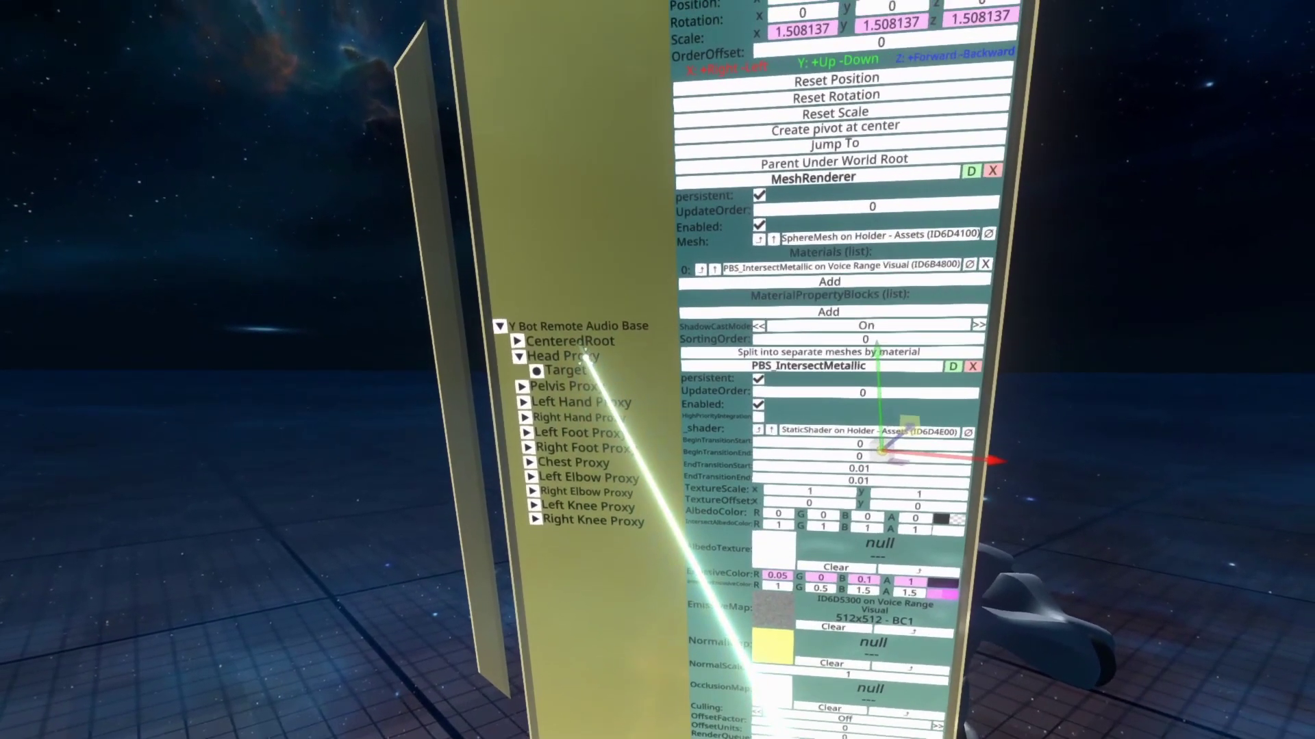
# Remove the original audio output, range visualizer and user reference components from Head Proxy, and equip the avatar
pyautogui.click(488, 489)
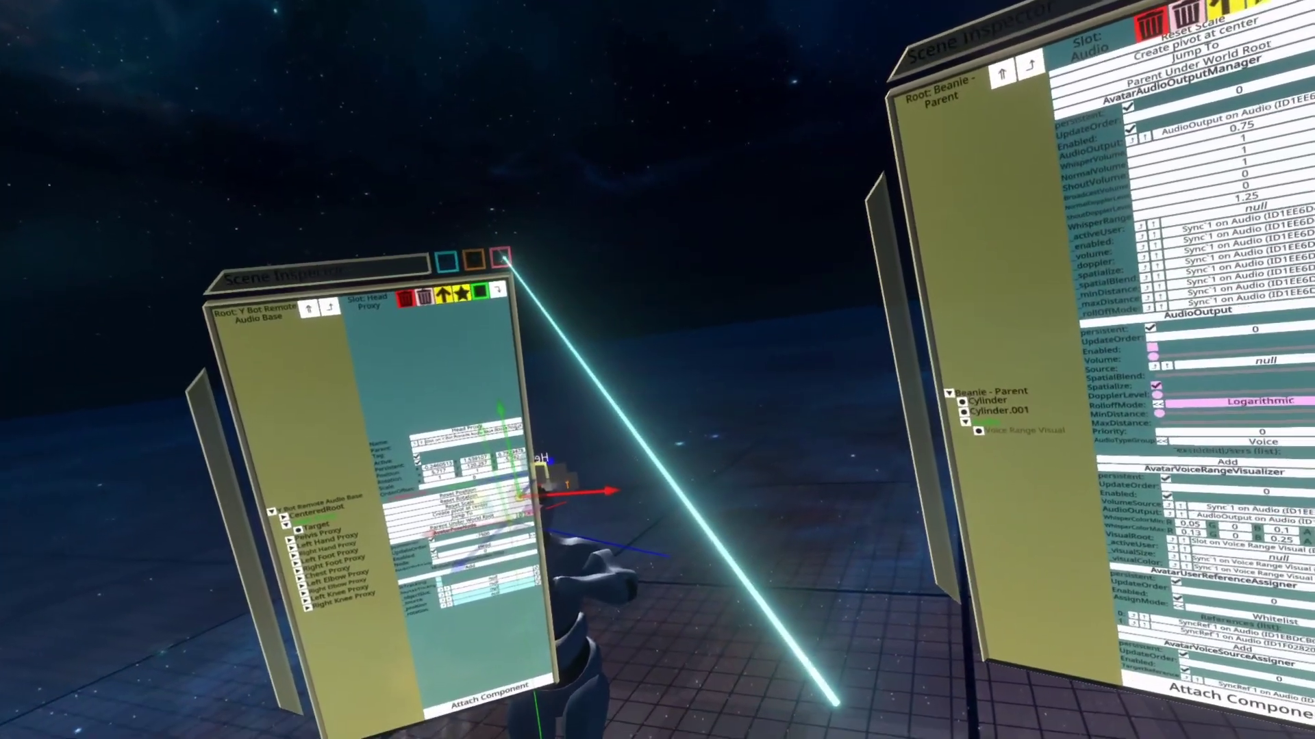
pyautogui.click(393, 313)
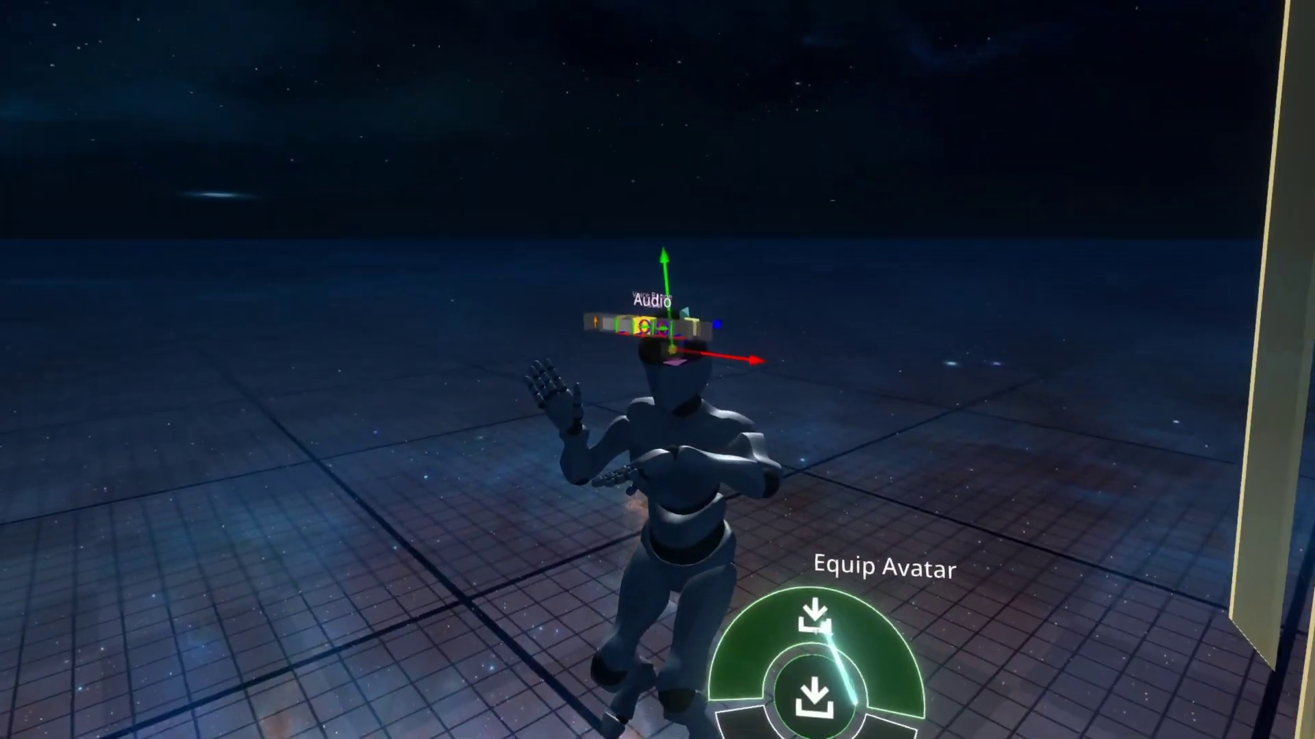
pyautogui.click(830, 630)
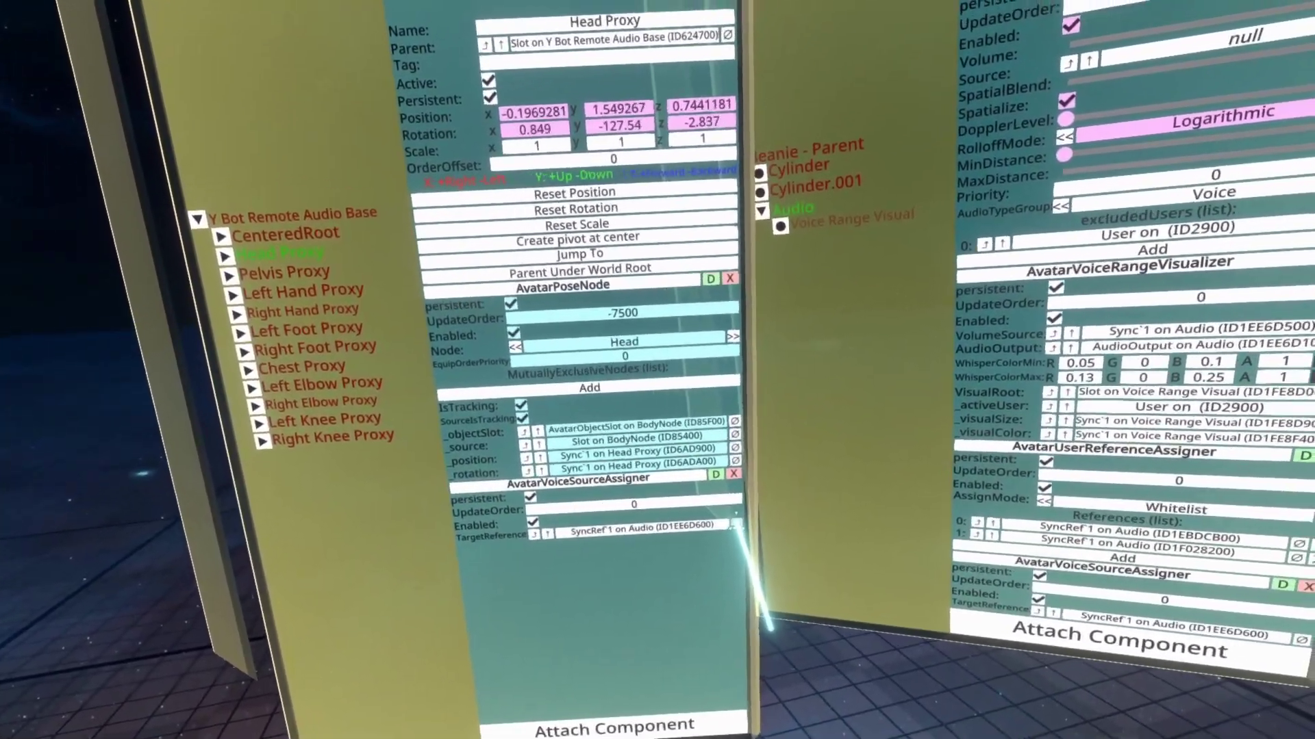
# Point Head Proxy's AvatarVoiceSourceAssigner at the Source field of the Audio slot's AudioOutput
pyautogui.click(736, 524)
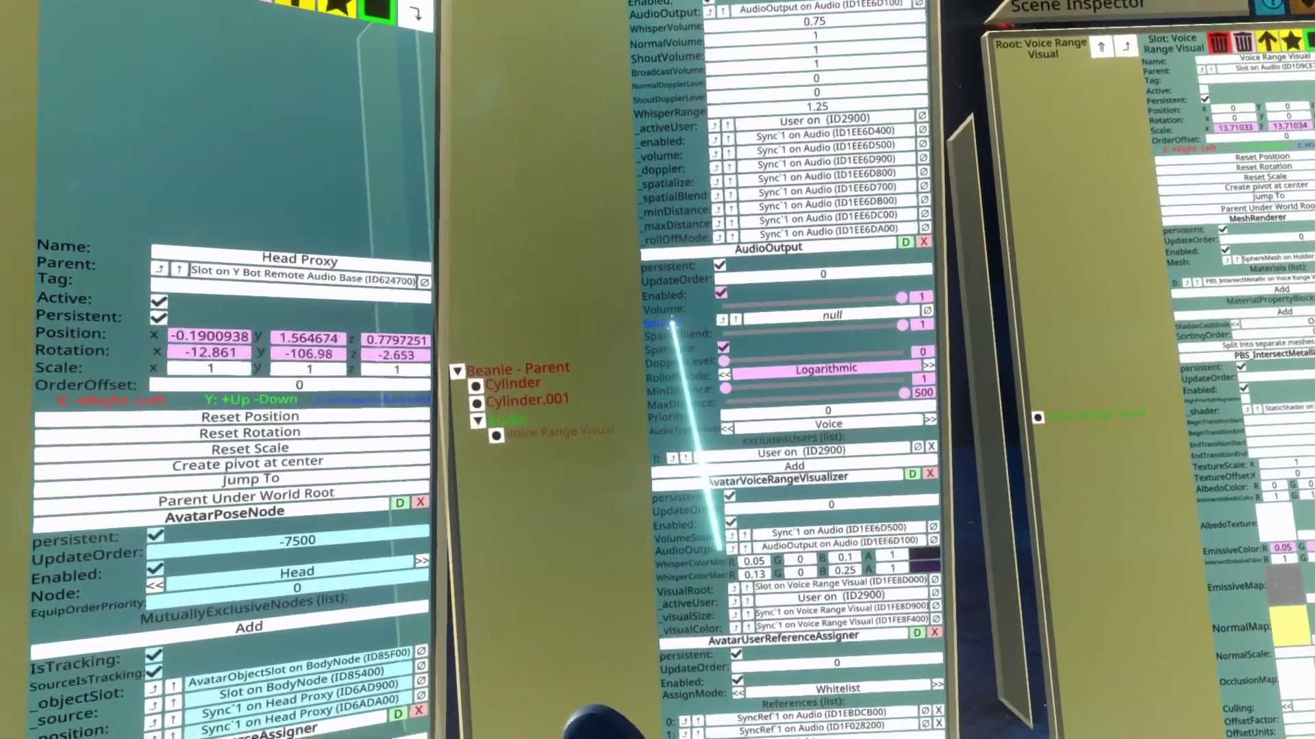
pyautogui.moveTo(695, 288); pyautogui.dragTo(626, 513)
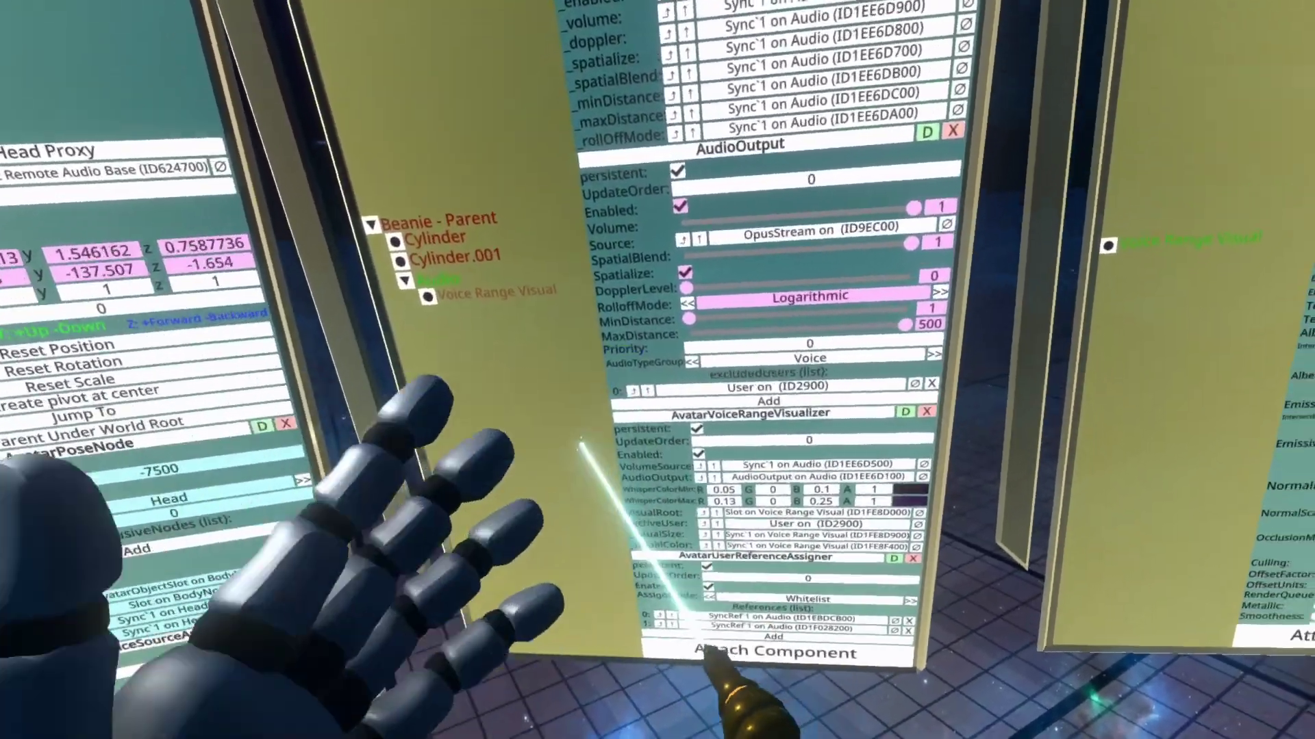
pyautogui.rightClick(587, 444)
pyautogui.click(643, 676)
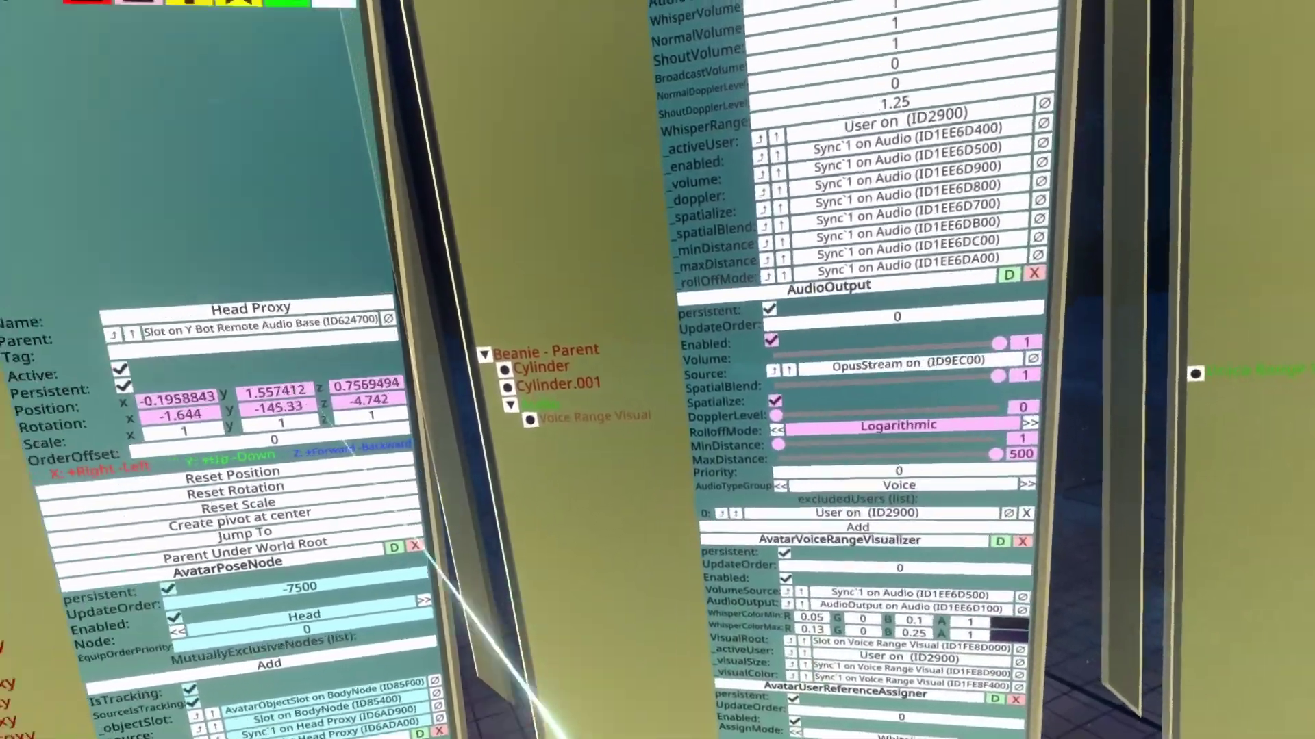